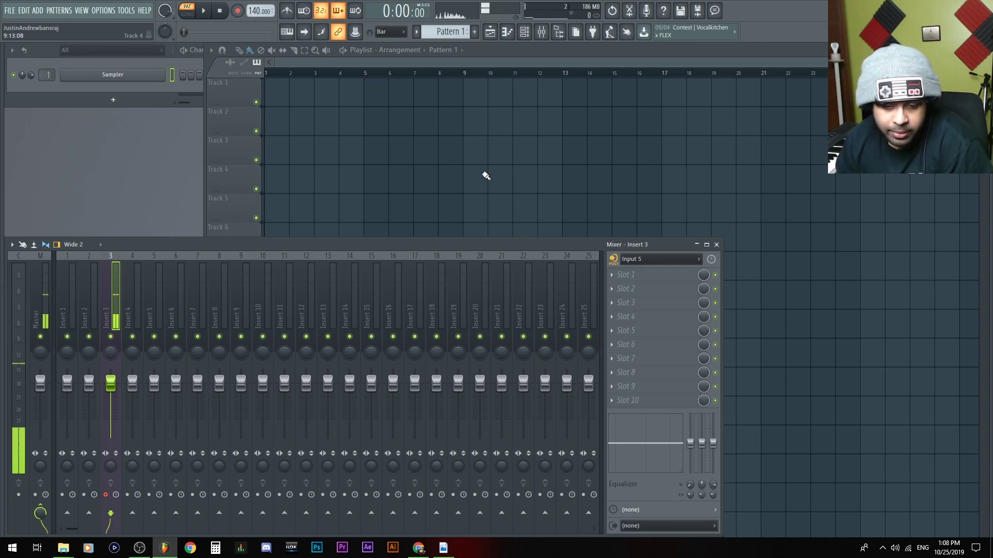
Open the recent project "[adult swim] ( With Stems Mix and Master ).zip" without saving the untitled project, and dismiss the plugin problem report
left_click(566, 65)
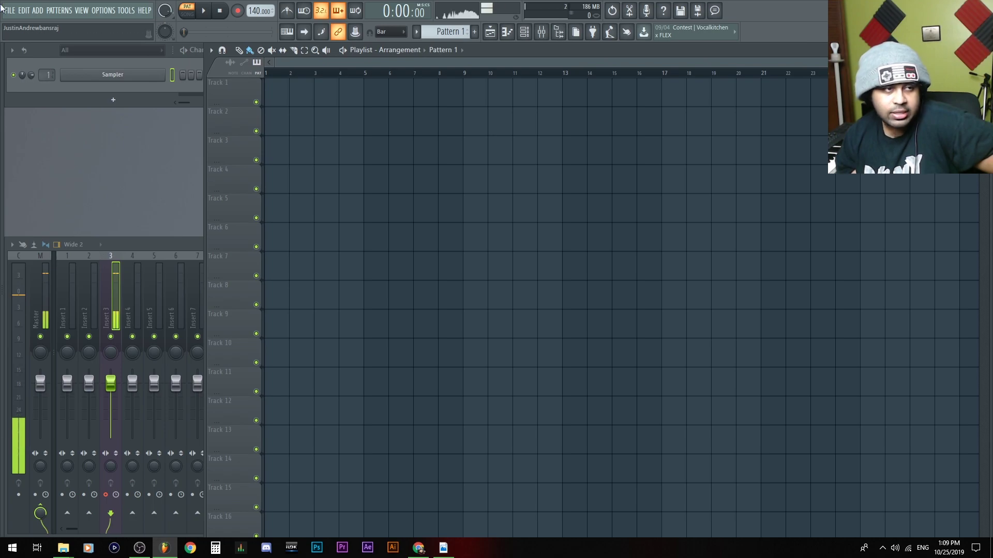
left_click(9, 10)
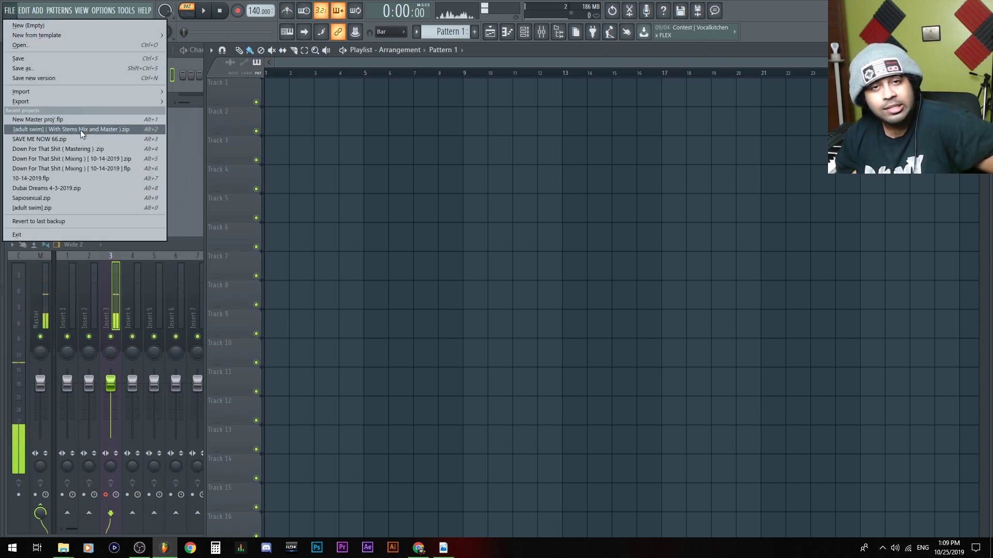
left_click(80, 131)
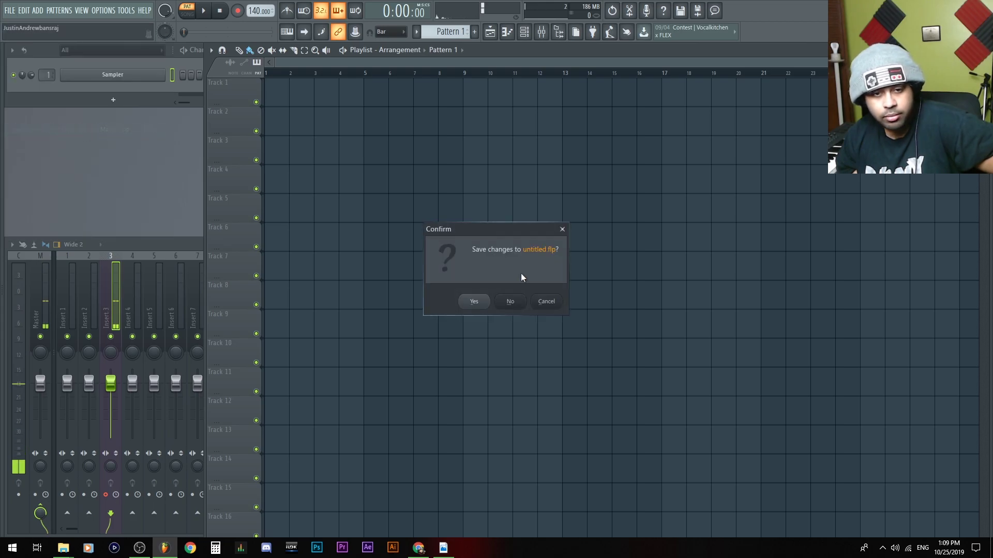
left_click(512, 303)
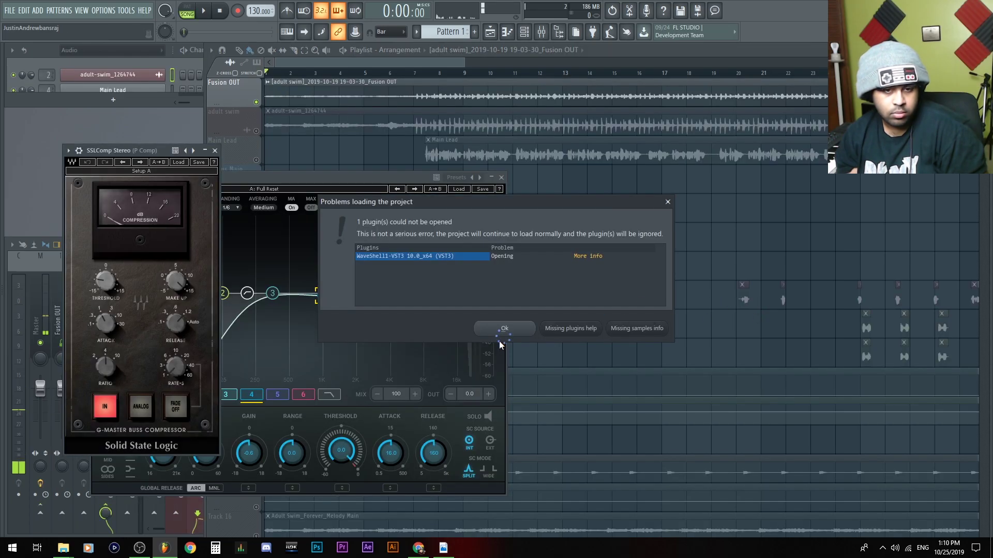
left_click(506, 328)
Set the Master mixer track's audio input to the mono Input 5 and return to the playlist
left_click(38, 320)
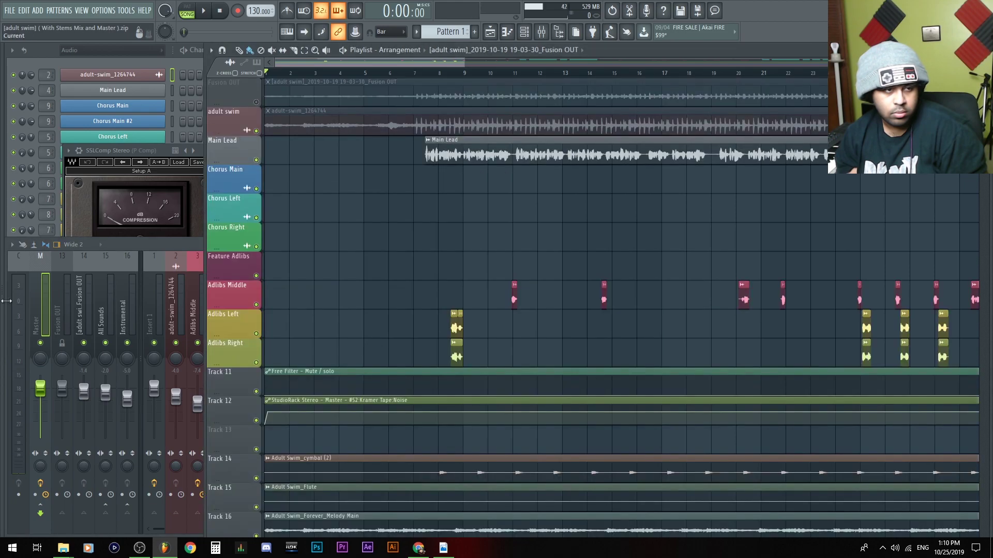
left_click(54, 309)
left_click(665, 259)
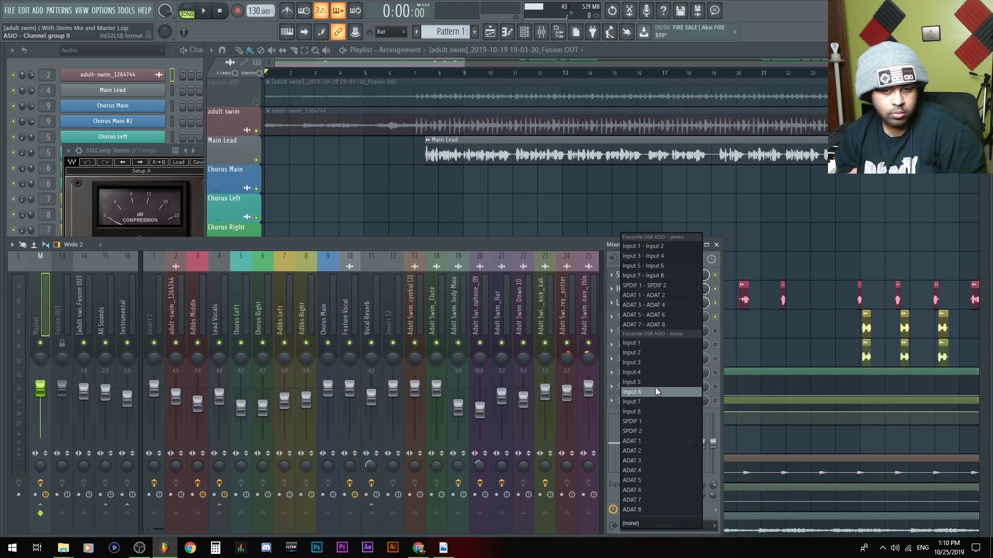
left_click(633, 382)
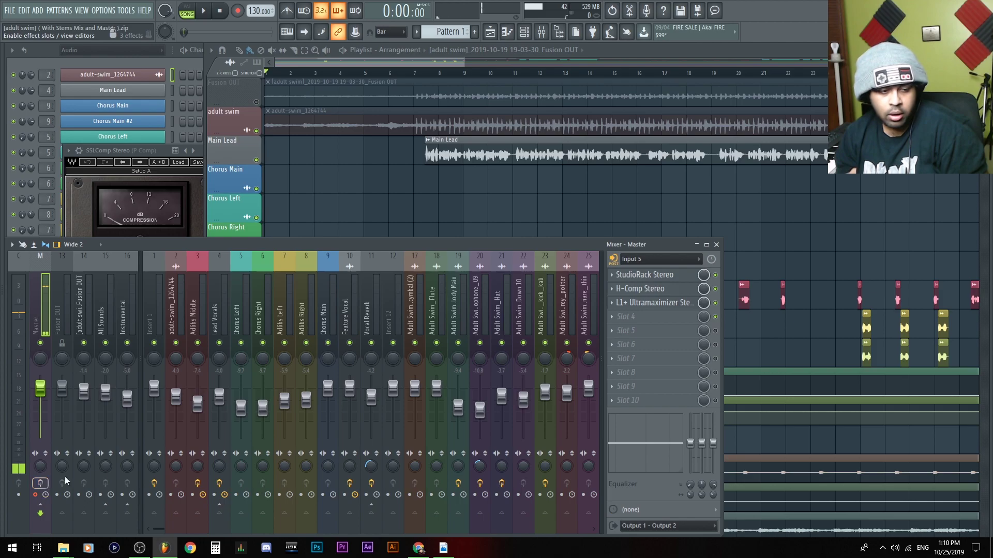
left_click(824, 198)
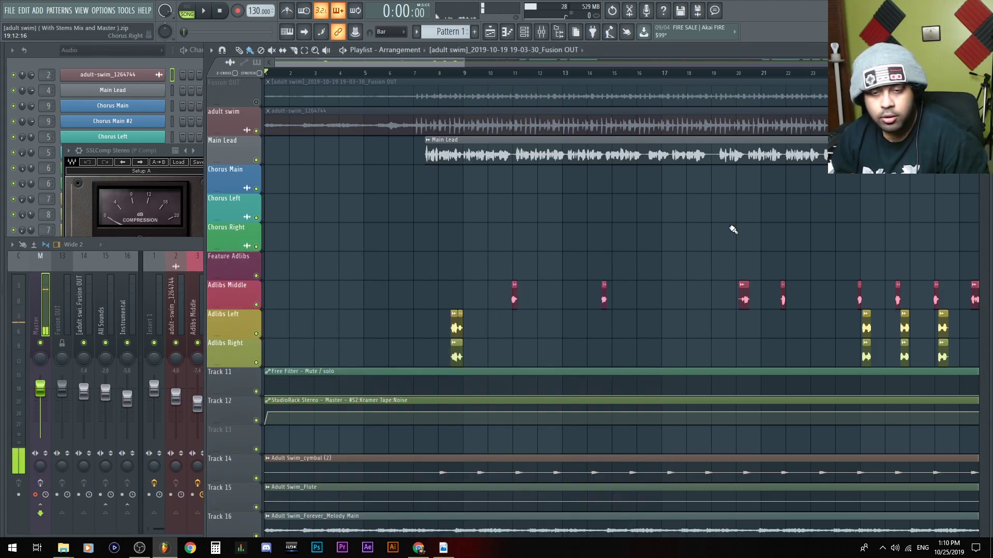
Look over the whole arrangement and play the song from shortly before the first chorus
scroll(732, 228, "up", 5)
scroll(707, 228, "down", 5)
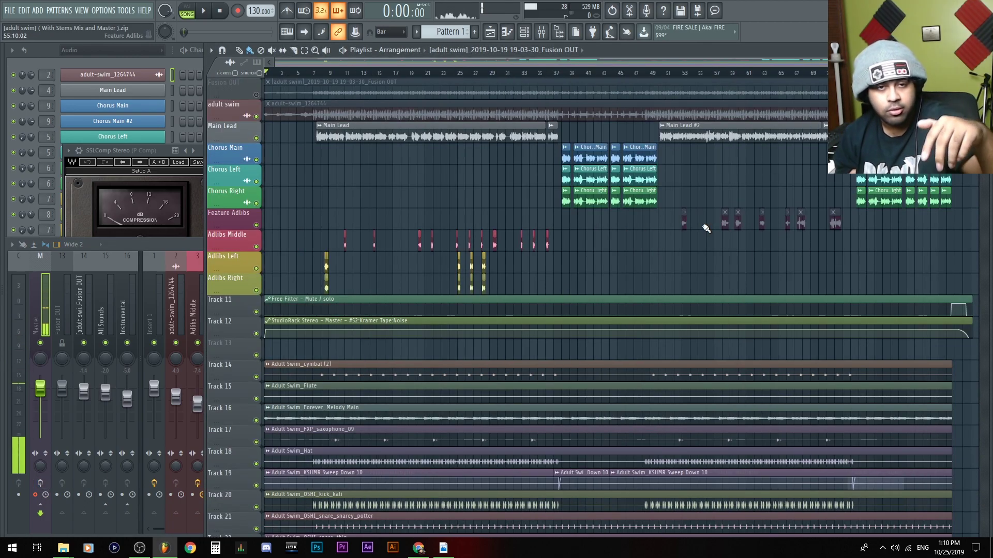
scroll(535, 224, "up", 2)
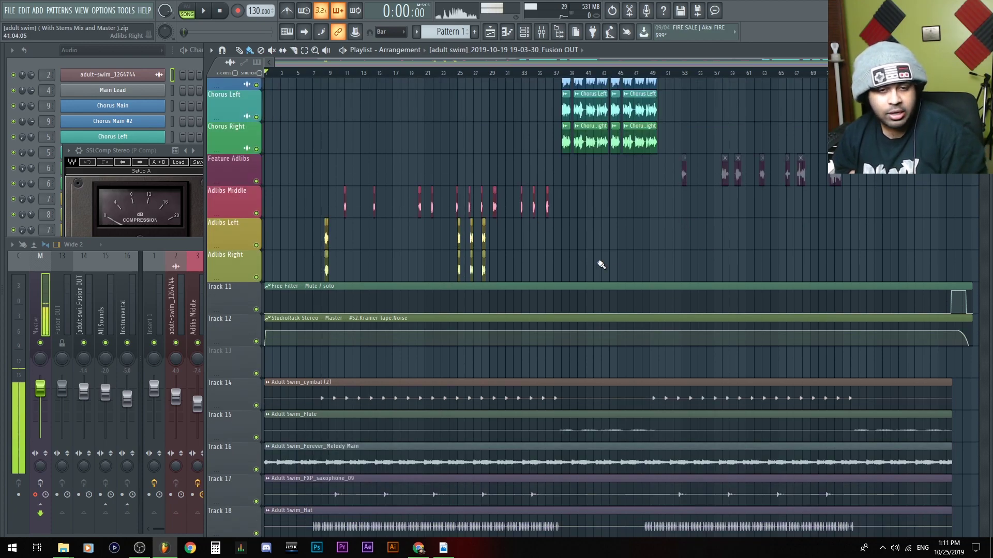
scroll(643, 222, "down", 2)
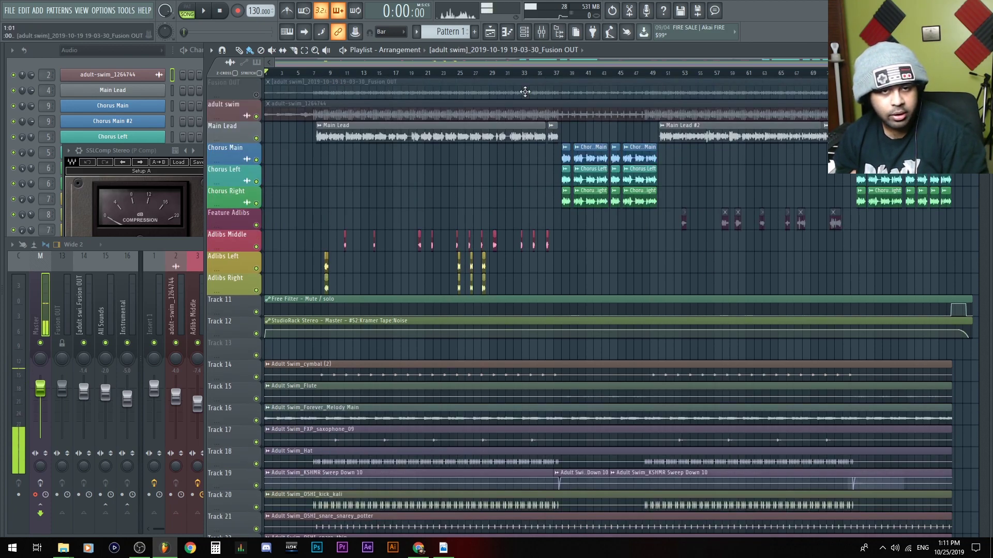
left_click_drag(546, 73, 525, 73)
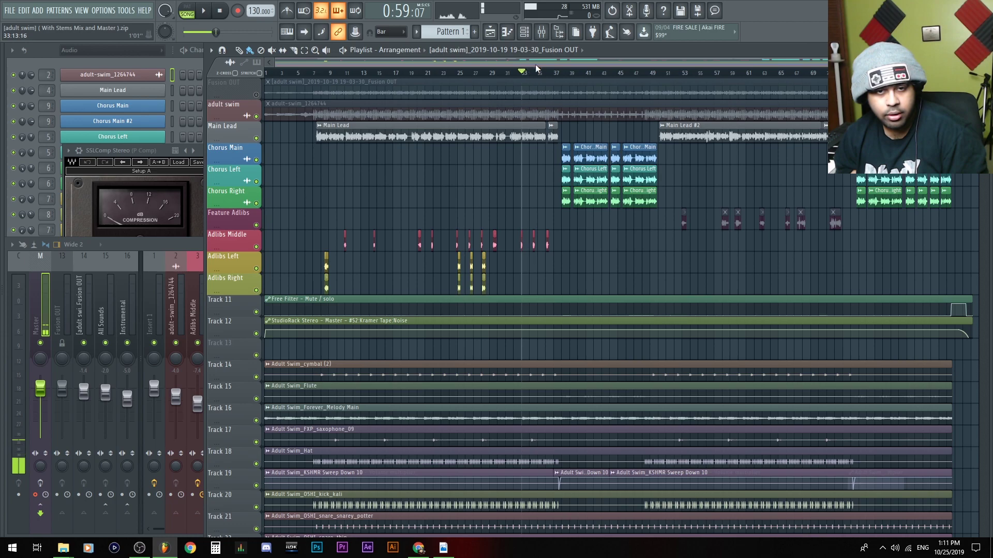
left_click(536, 73)
key("space")
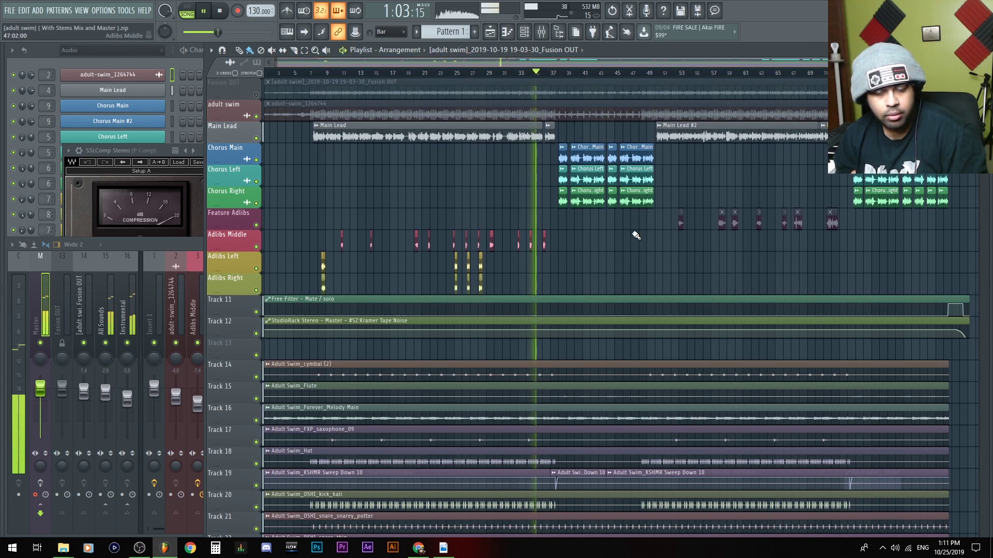
scroll(635, 242, "down", 3)
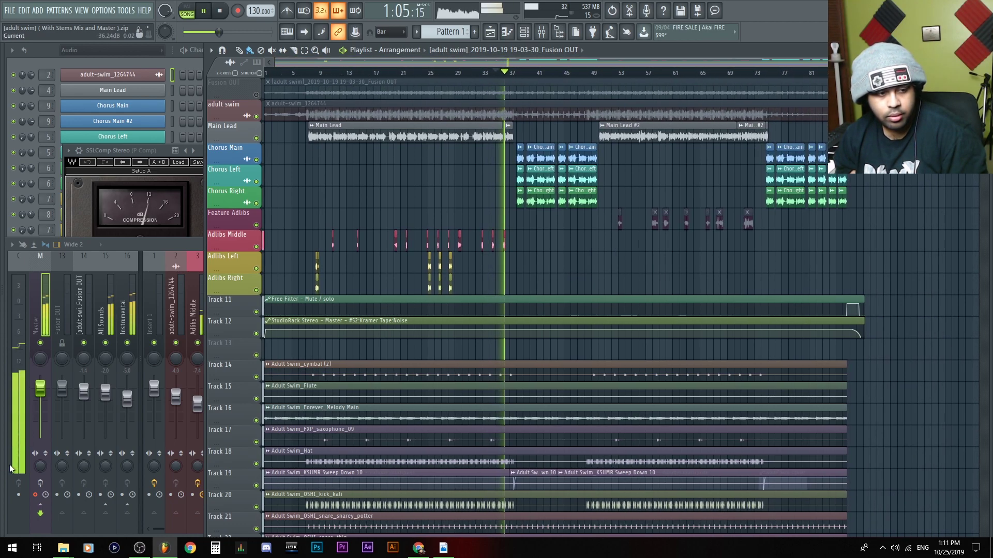
Set the Master mixer track's audio input to (none) during playback and return to the playlist
key("F9")
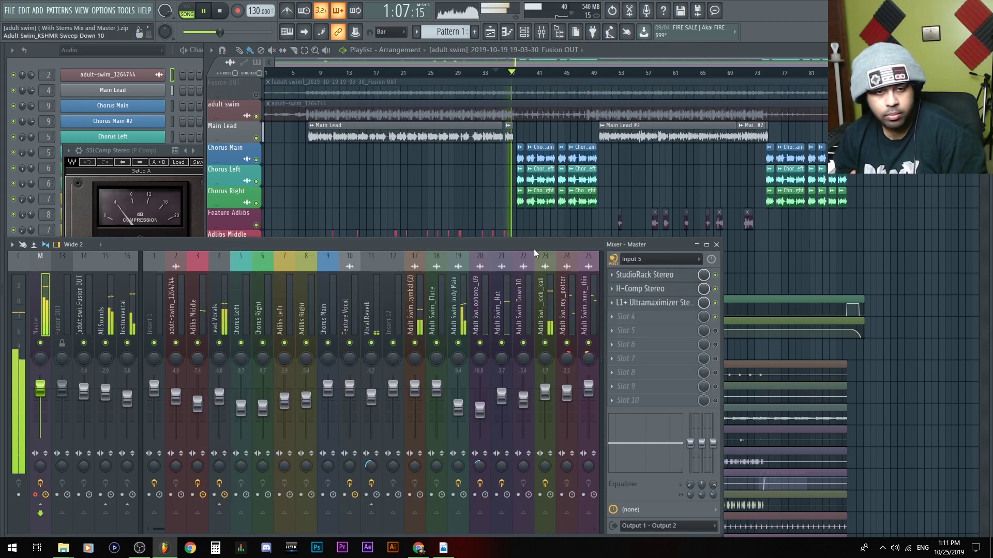
left_click(667, 526)
left_click(658, 517)
left_click(657, 519)
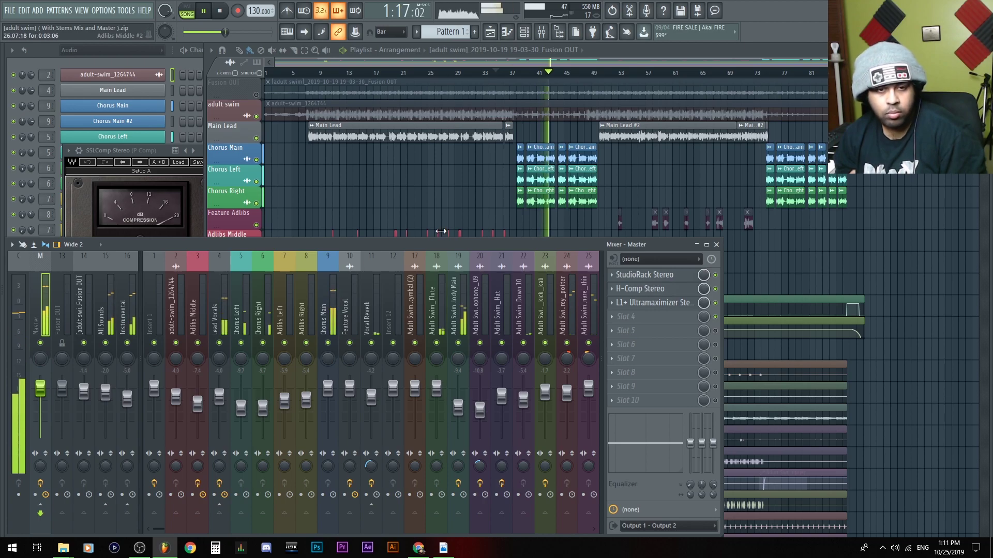
key("F5")
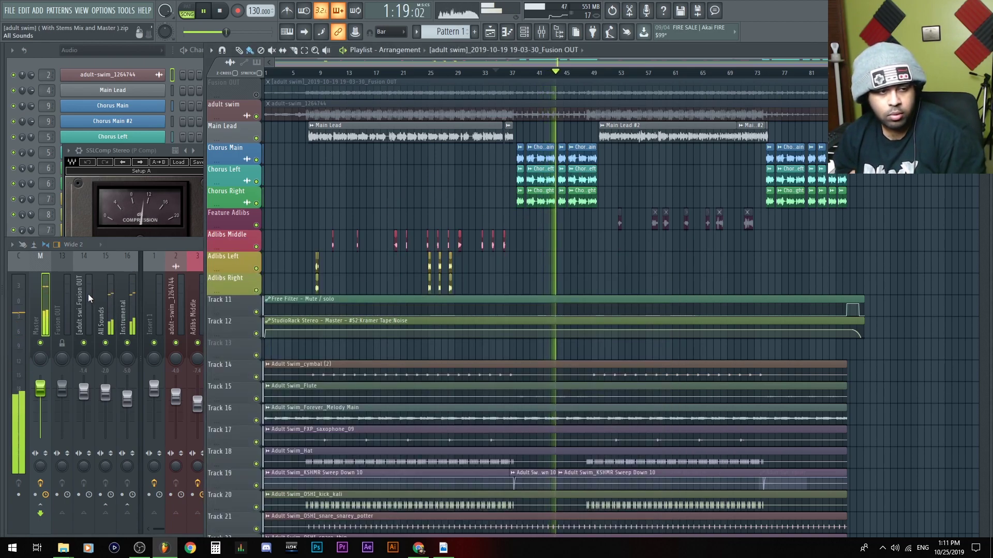
Stop playback and assign Input 5 to the Master mixer track's audio input again
key("space")
key("F9")
key("F5")
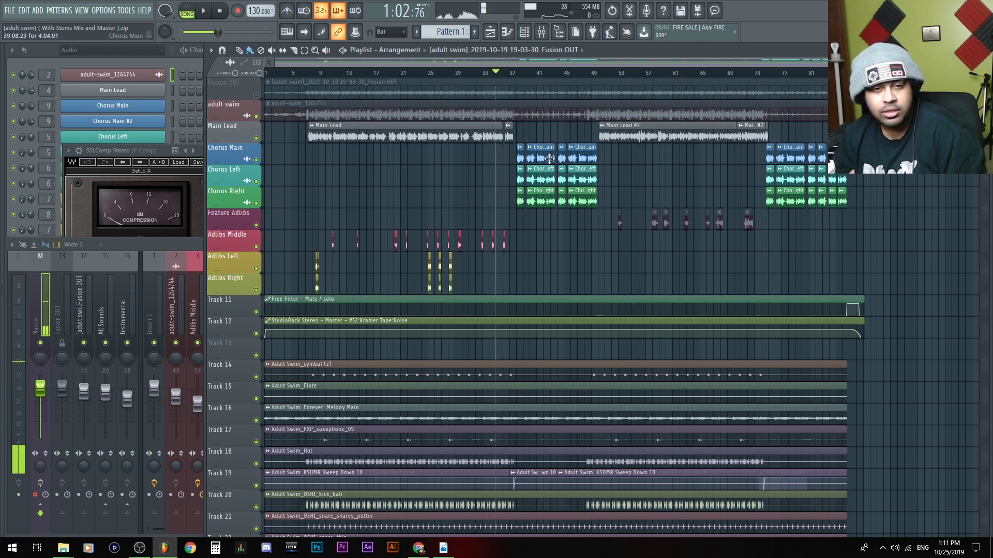
Review the separate beat stems on Tracks 14 to 24 of the playlist and their mixer tracks
scroll(550, 158, "down", 2)
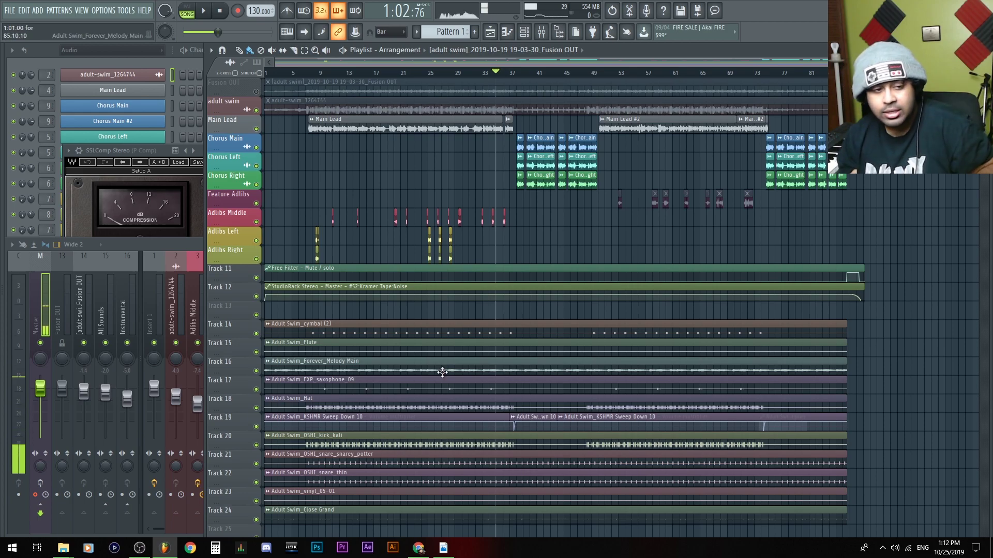
left_click(48, 303)
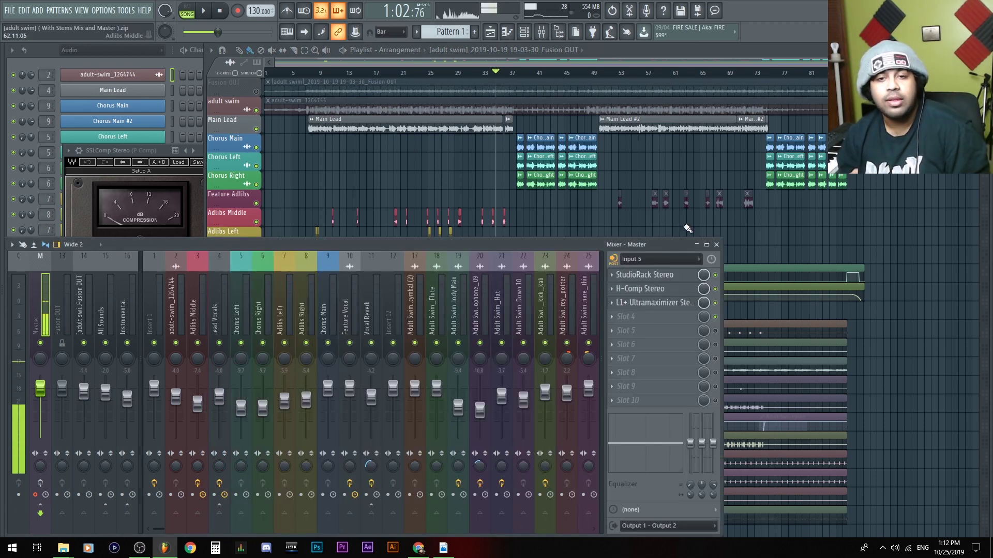
left_click(449, 193)
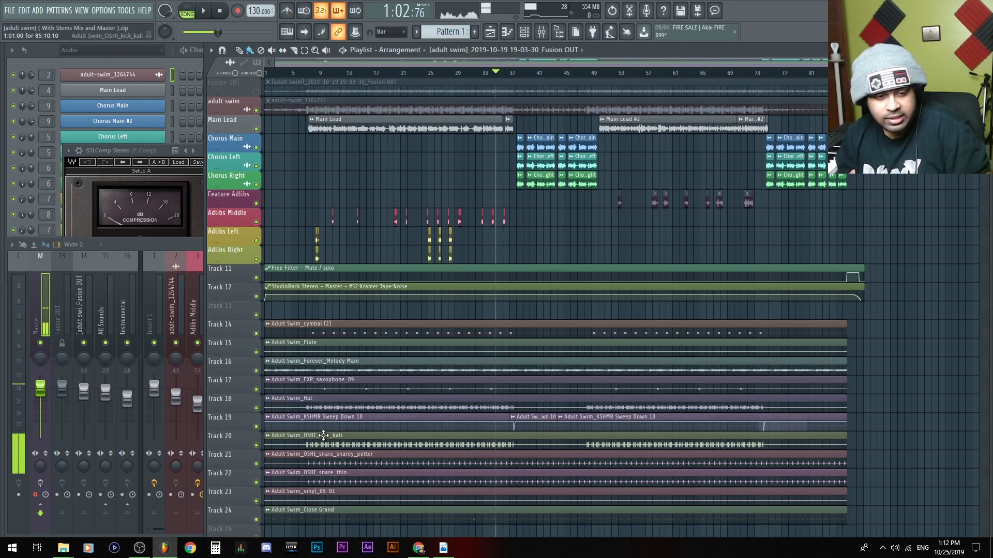
Try a lower volume on the Adult Swim_OSHI_kick_kali mixer track, and select the Master track again
left_click(167, 243)
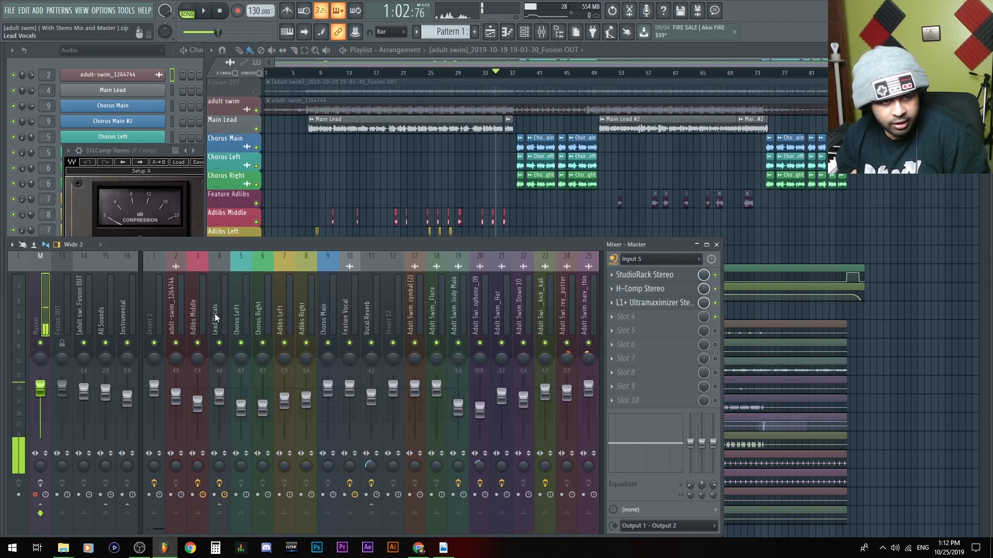
scroll(353, 302, "down", 5)
left_click(440, 313)
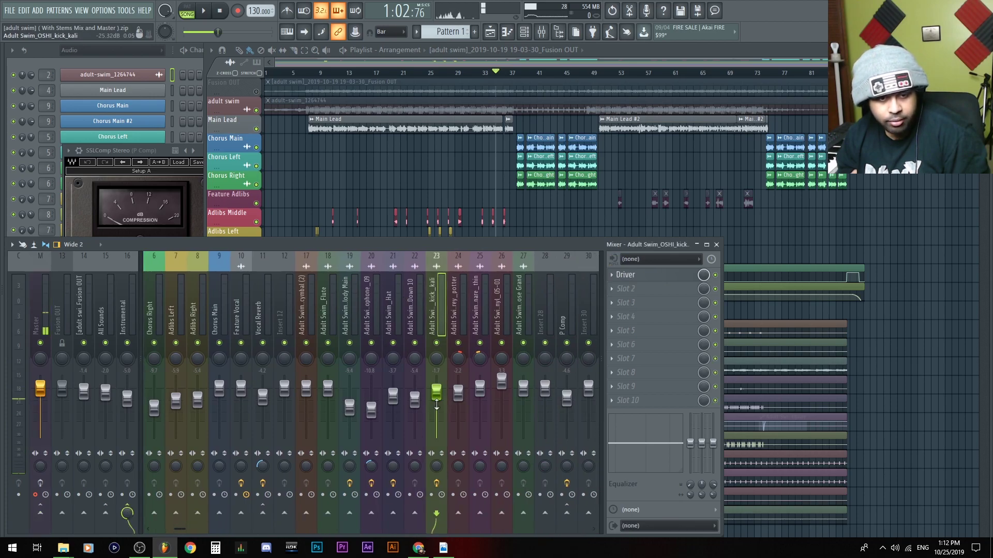
left_click_drag(443, 398, 446, 417)
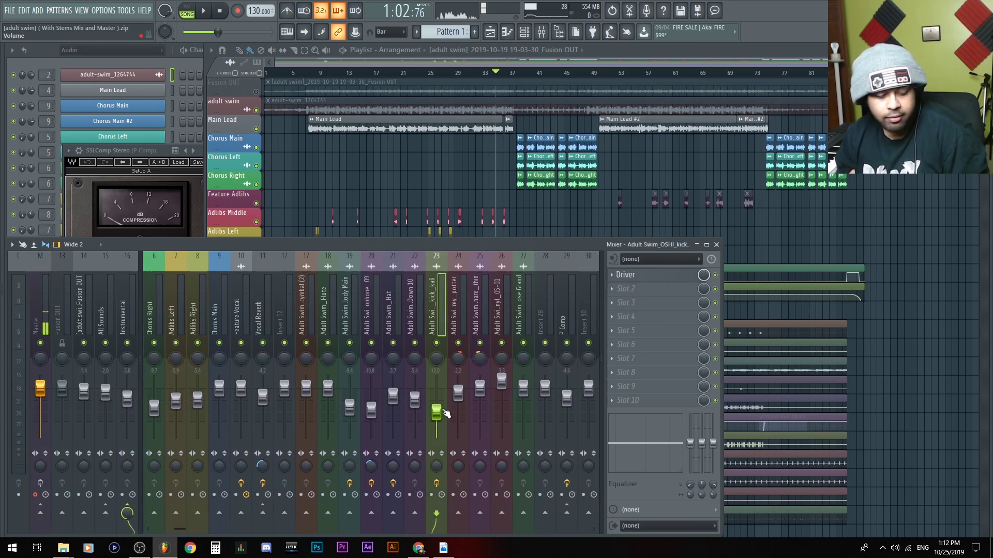
left_click(328, 172)
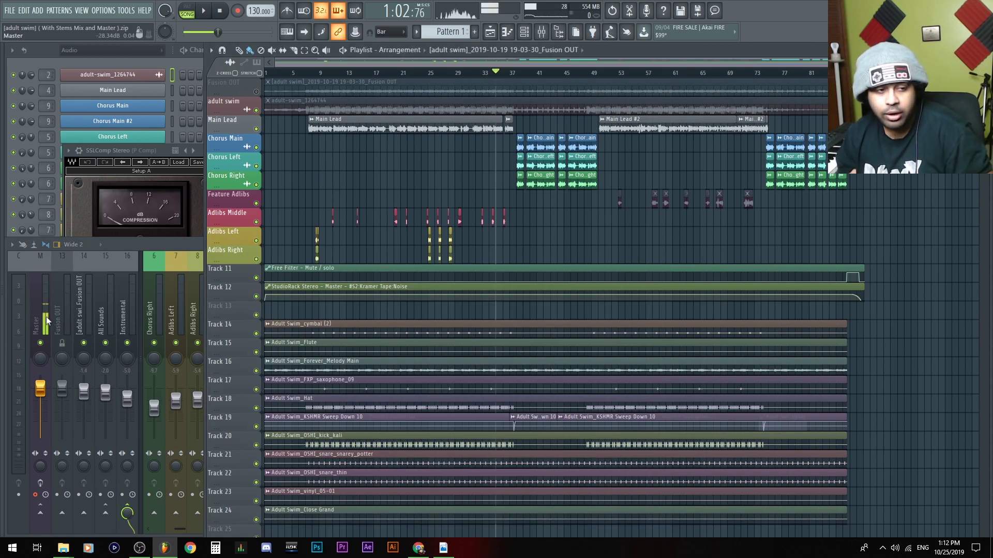
key("F9")
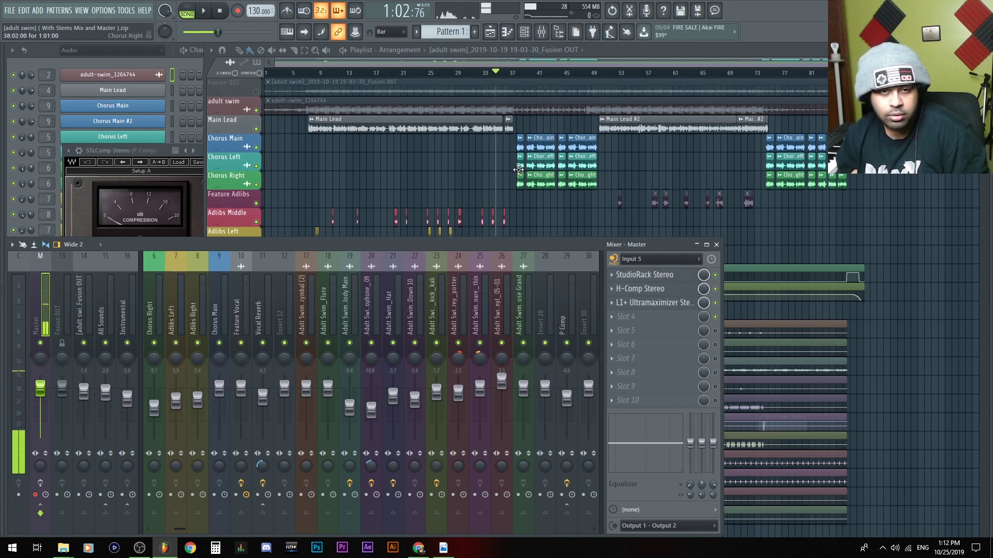
key("F5")
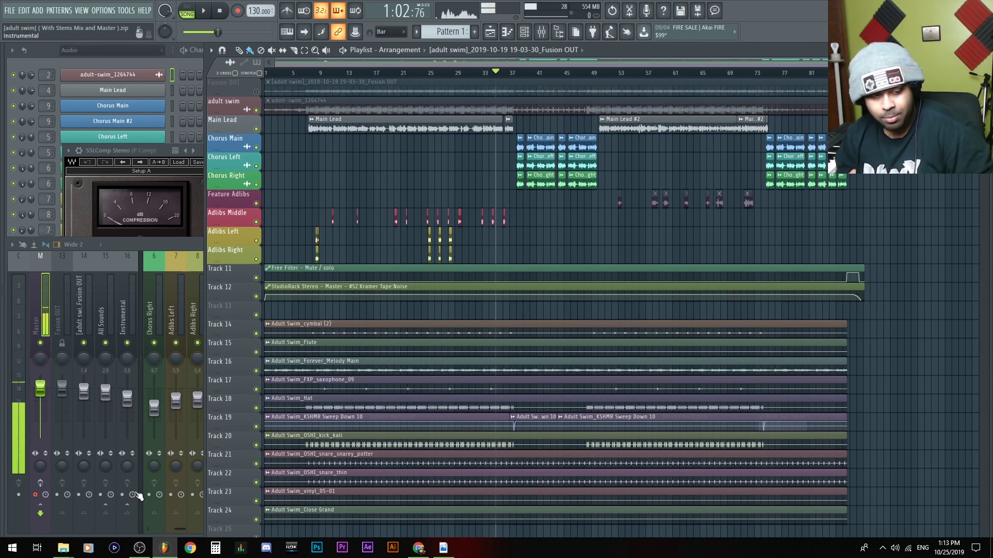
Play the "Masfs part 5" video from Storage Drive (D:), pause it, and return to the FL Studio project
left_click(71, 548)
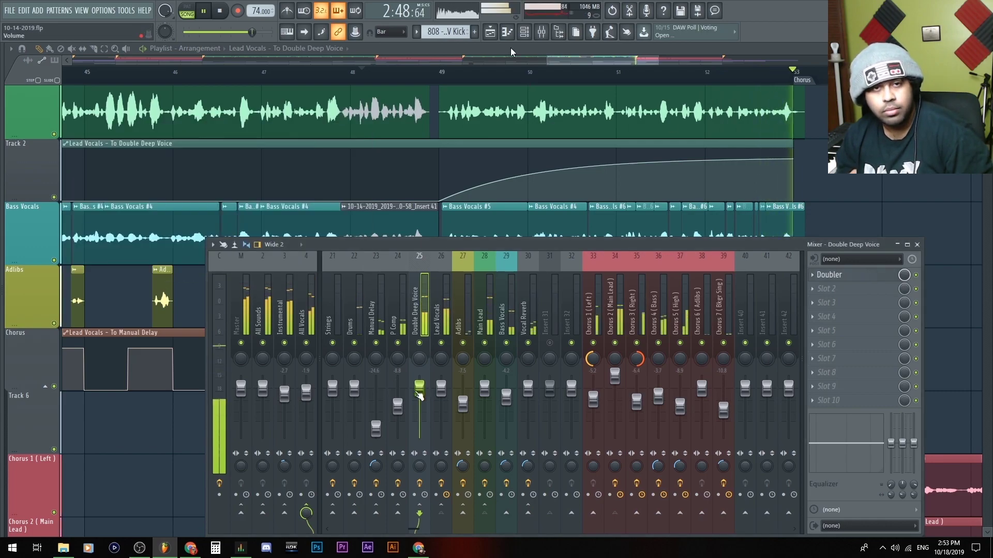
key("space")
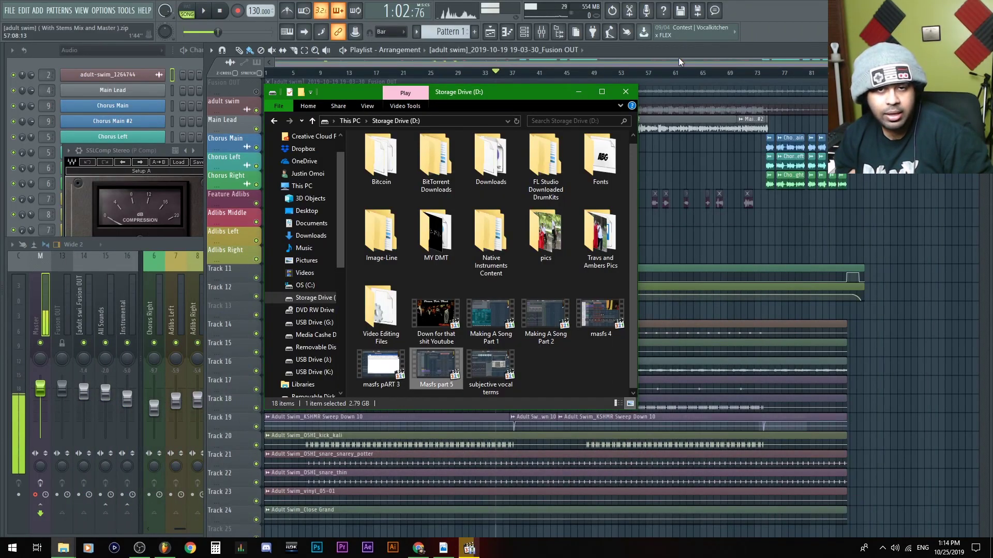
left_click(679, 58)
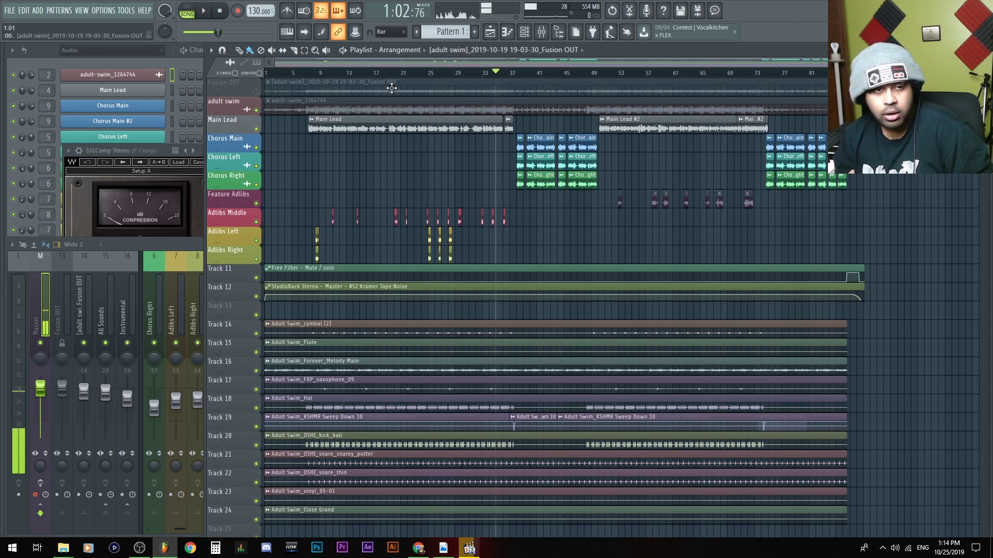
Inspect the channel settings of the Fusion OUT audio clip on the first playlist track, and close them
double_click(386, 92)
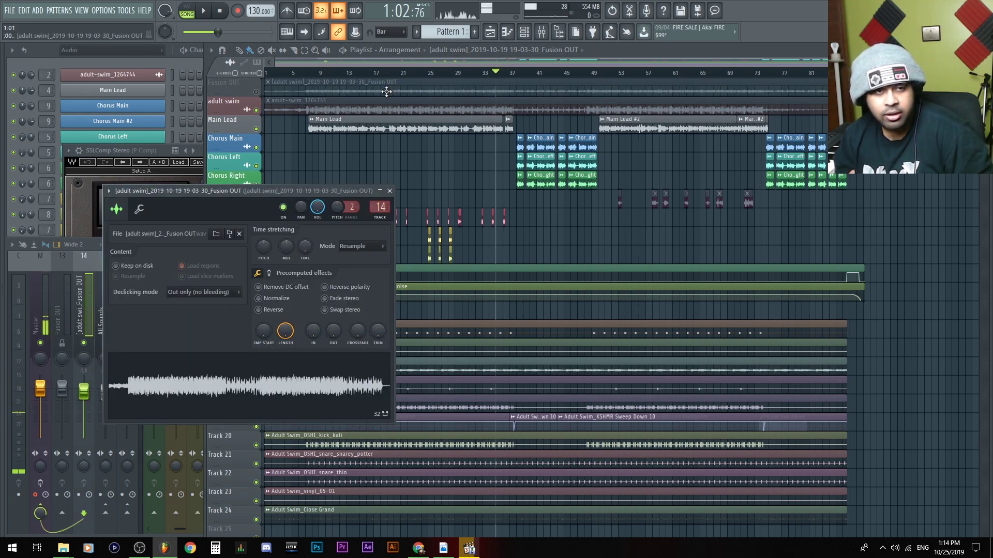
left_click(390, 190)
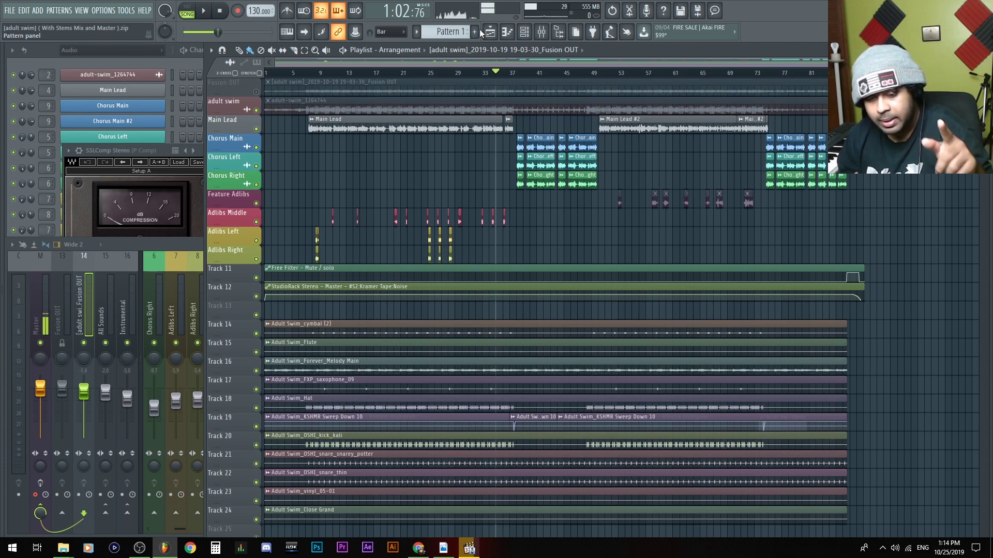
Switch to the "Masfs part 5" video, seek to the mastering section at about 33:25, and close the player
left_click(469, 548)
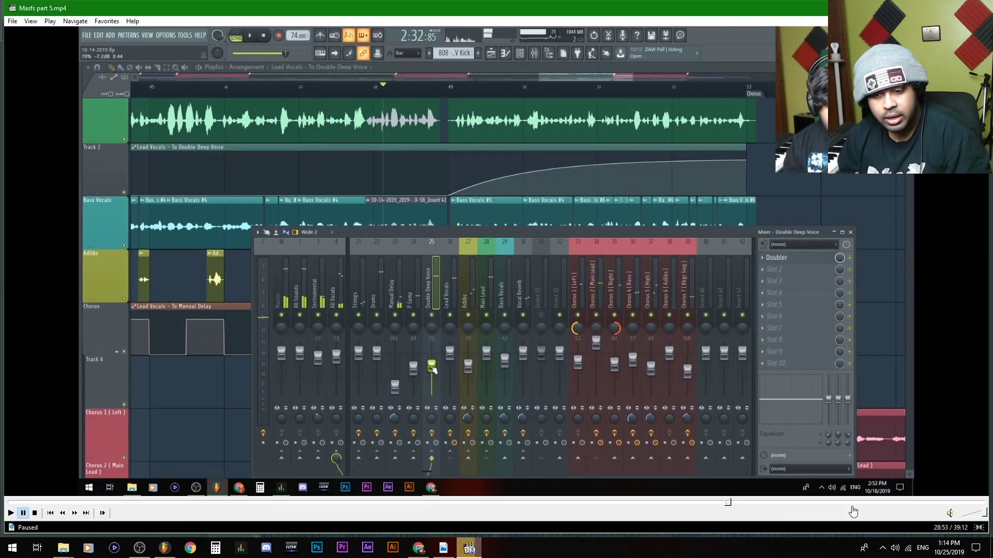
left_click(838, 502)
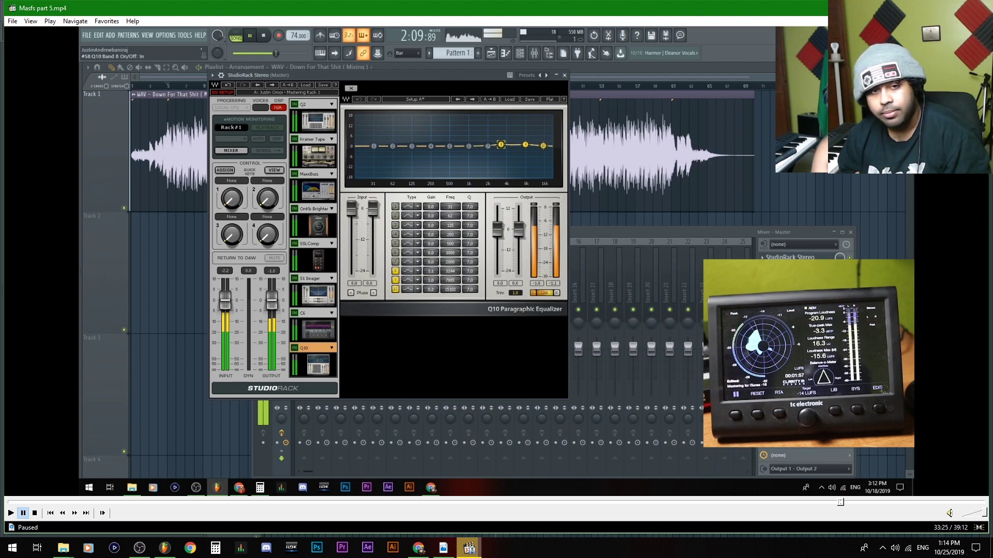
key("alt+F4")
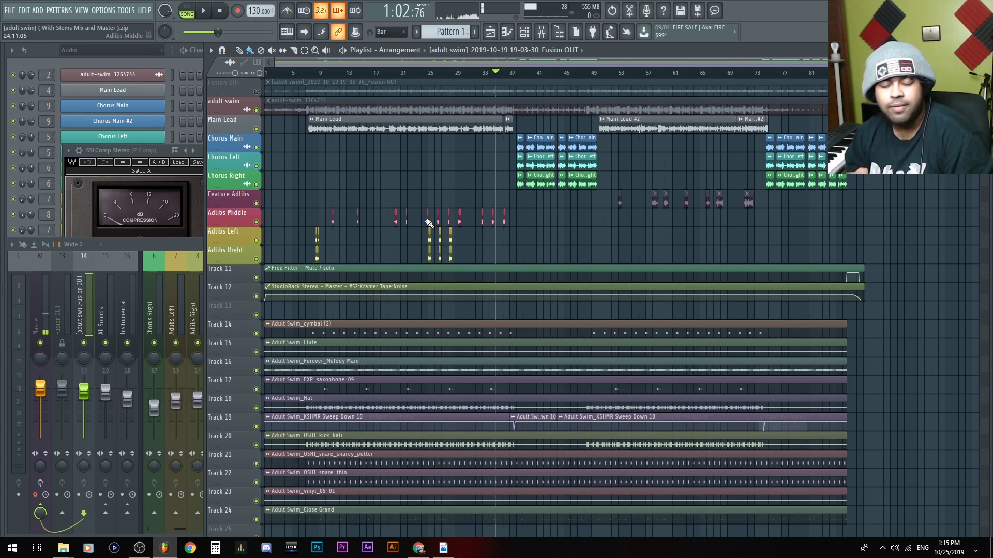
Open the New Master proj.flp project without saving the current one, and bring the Fusion OUT audio clips in front of their volume automation
left_click(10, 11)
left_click(83, 129)
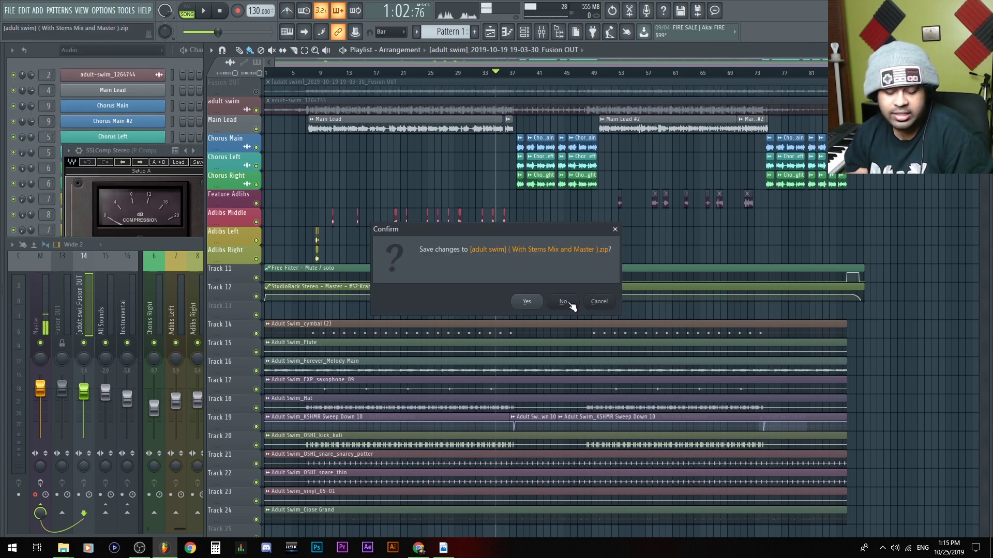
left_click(569, 305)
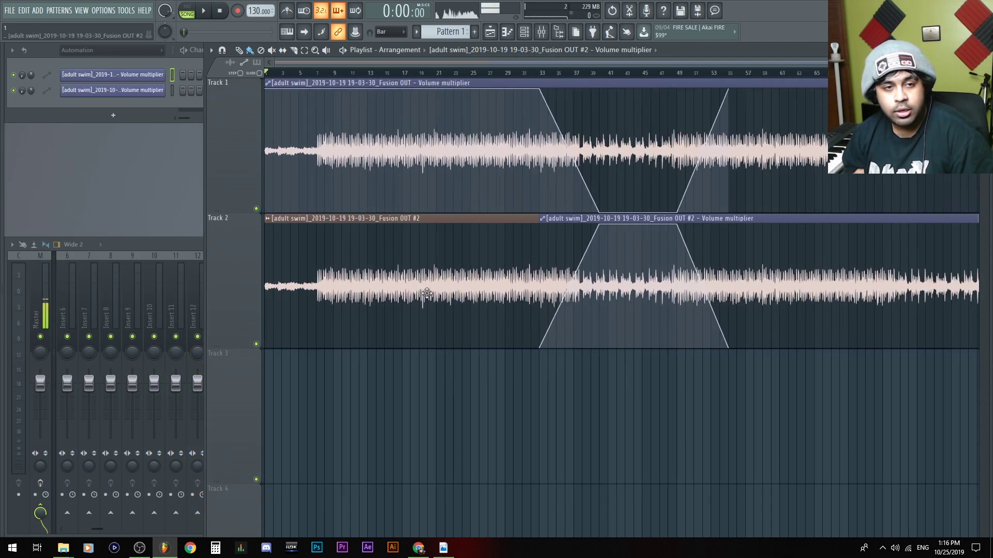
left_click(414, 218)
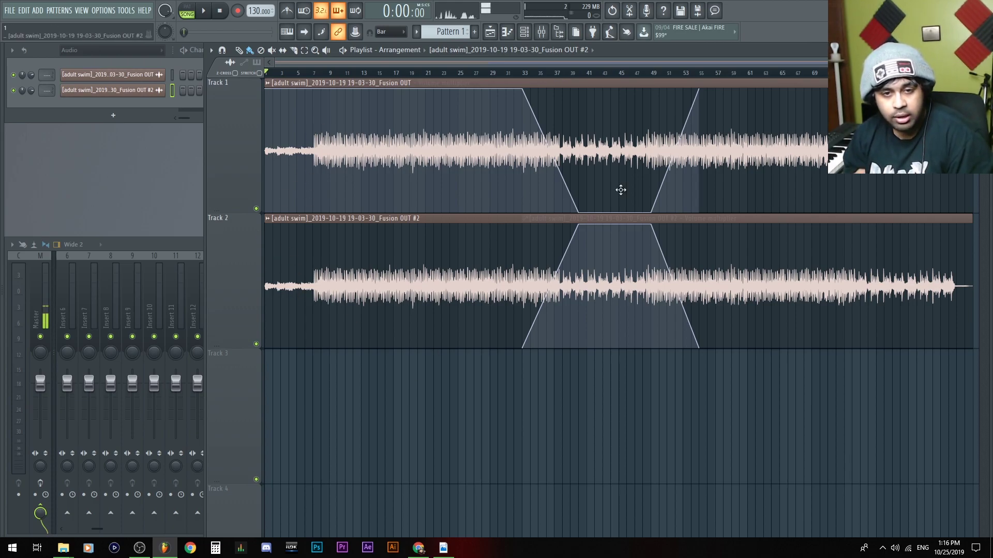
left_click(510, 218)
Bring up the mixer, check the project's plugins in the plugin performance monitor, and close the monitor
key("F9")
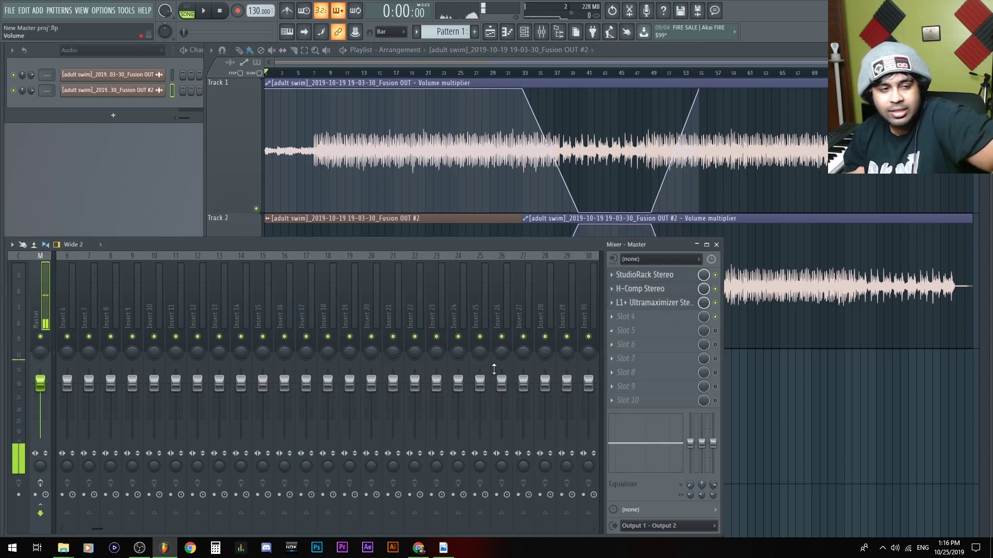
left_click(127, 11)
mouse_move(104, 11)
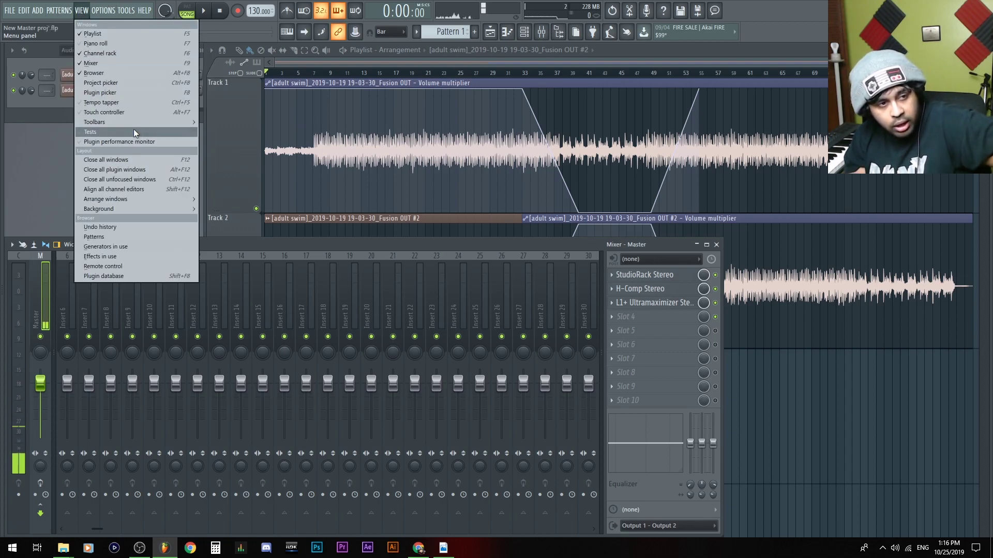
left_click(133, 142)
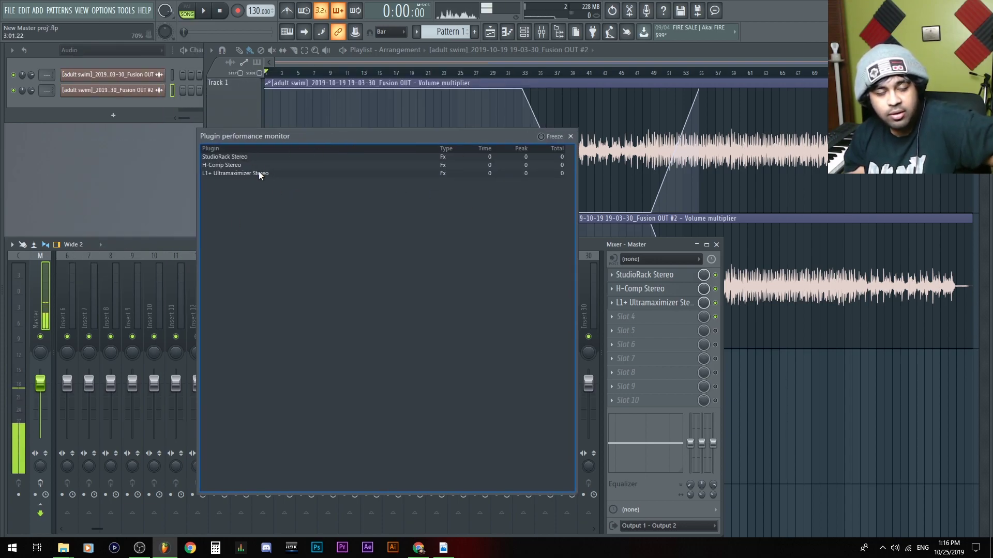
left_click(571, 137)
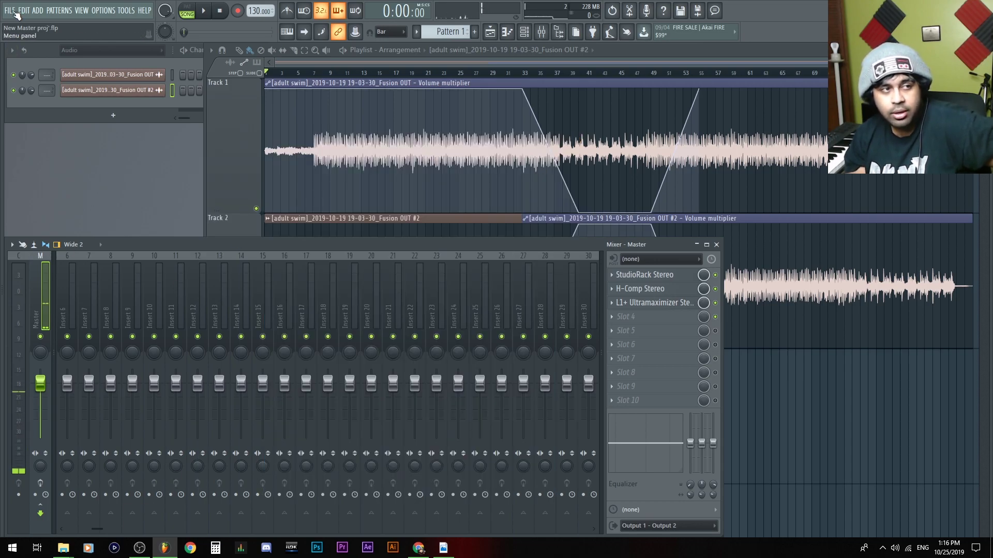
Open another recent project without saving New Master proj.flp, and examine the full plugin list in the plugin performance monitor
left_click(17, 12)
left_click(72, 130)
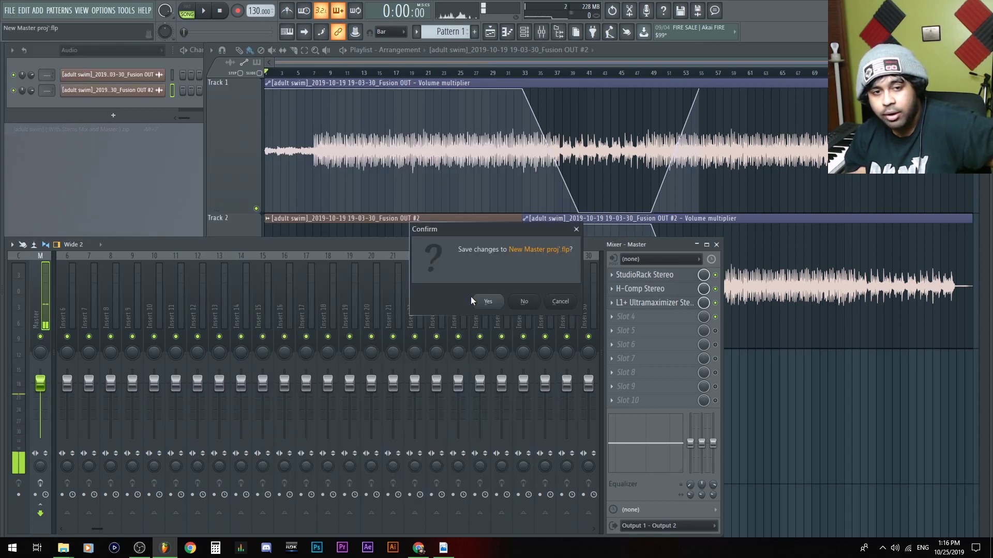
left_click(524, 301)
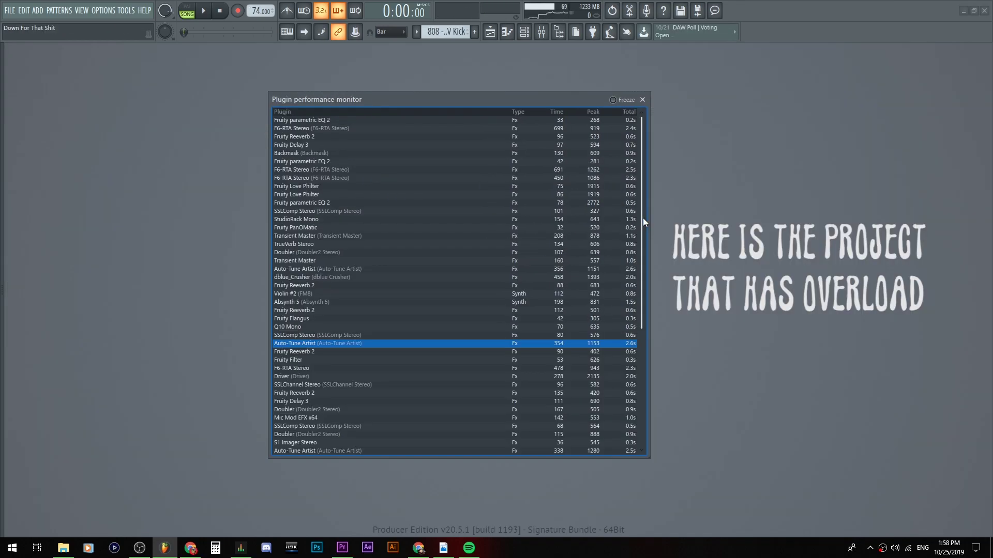
left_click_drag(643, 218, 644, 349)
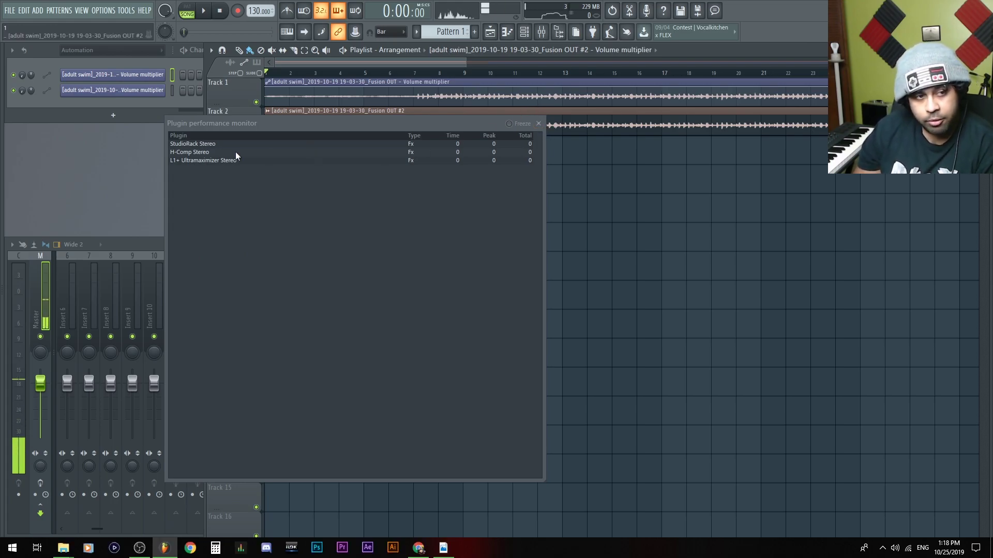
Close the plugin performance monitor, inspect the StudioRack Stereo plugin on the Master track, and return to the playlist
double_click(217, 144)
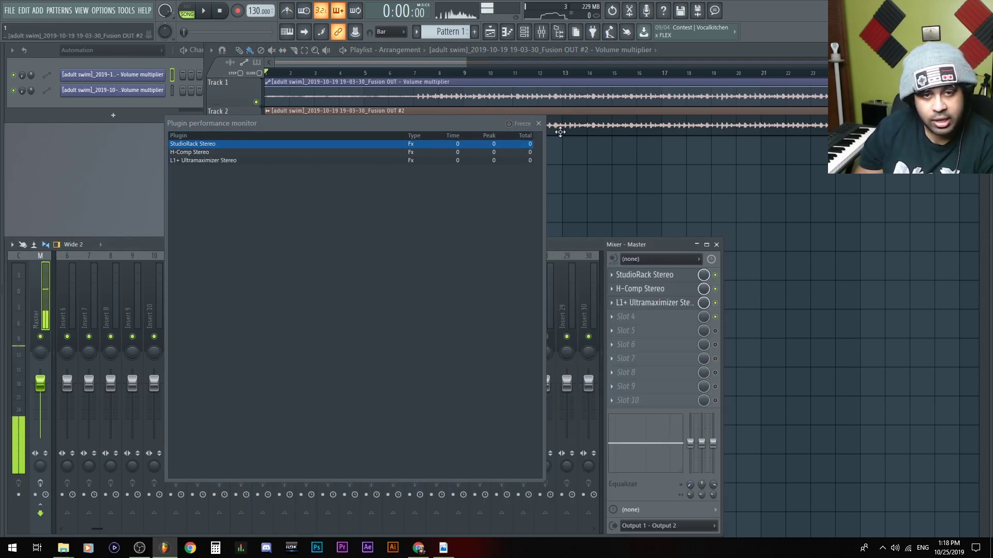
left_click(538, 123)
left_click(644, 274)
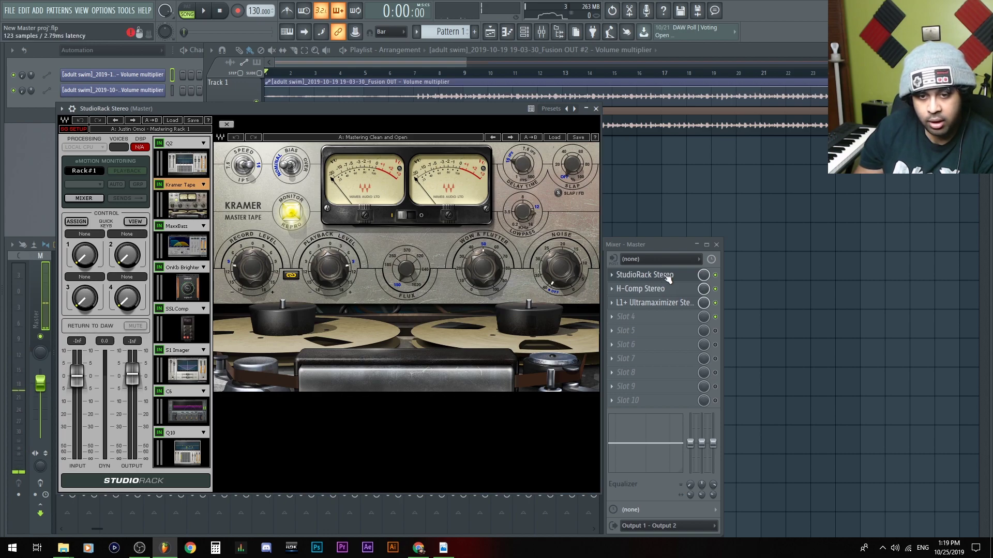
left_click(644, 275)
left_click(458, 202)
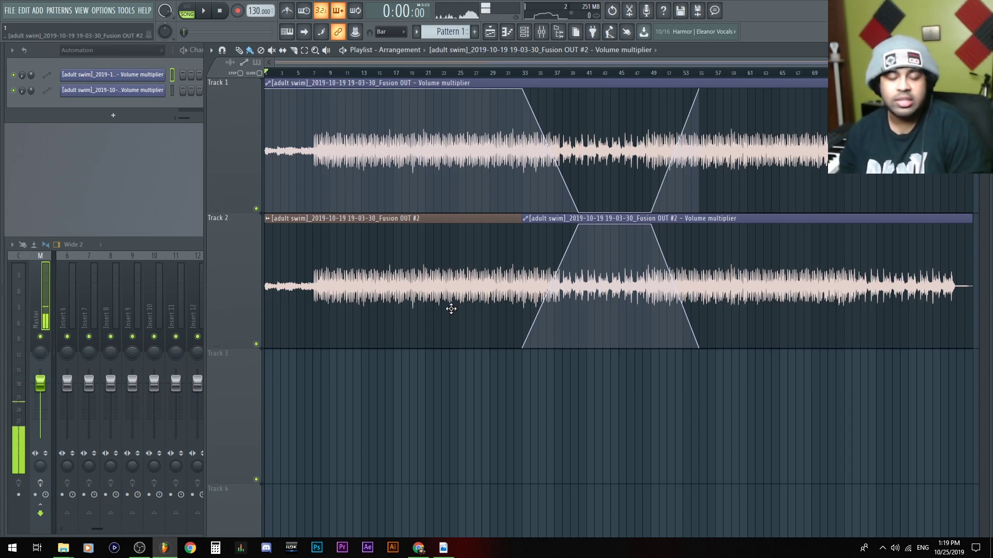
Move the two volume automation clips to tracks 3 and 4, and inspect the channel settings of track 1's Fusion OUT clip
left_click_drag(362, 279, 239, 252)
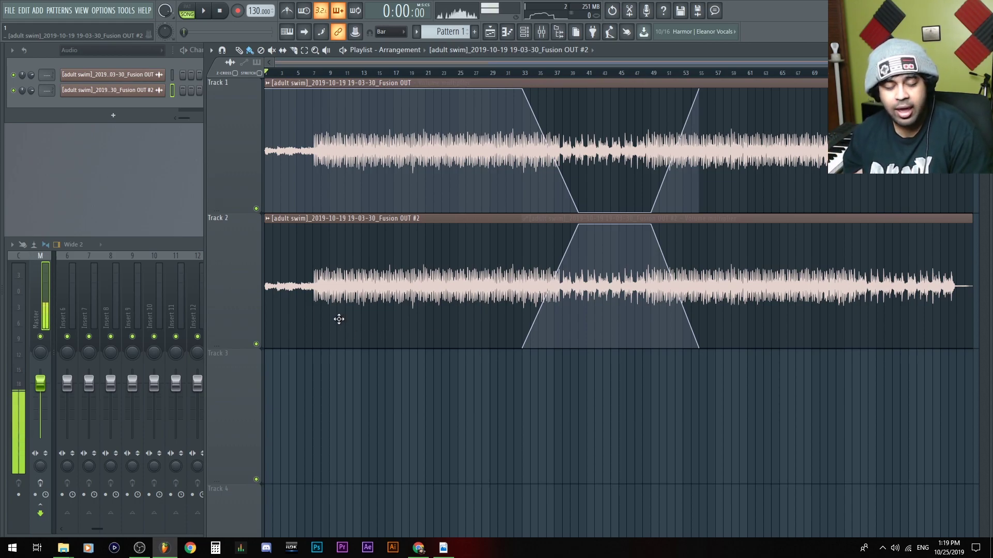
left_click_drag(381, 324, 241, 248)
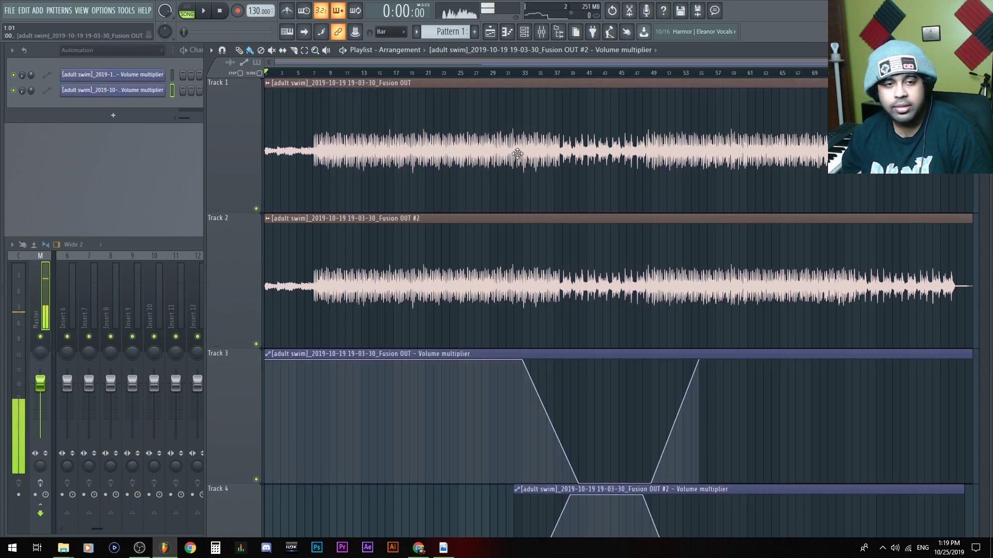
double_click(434, 85)
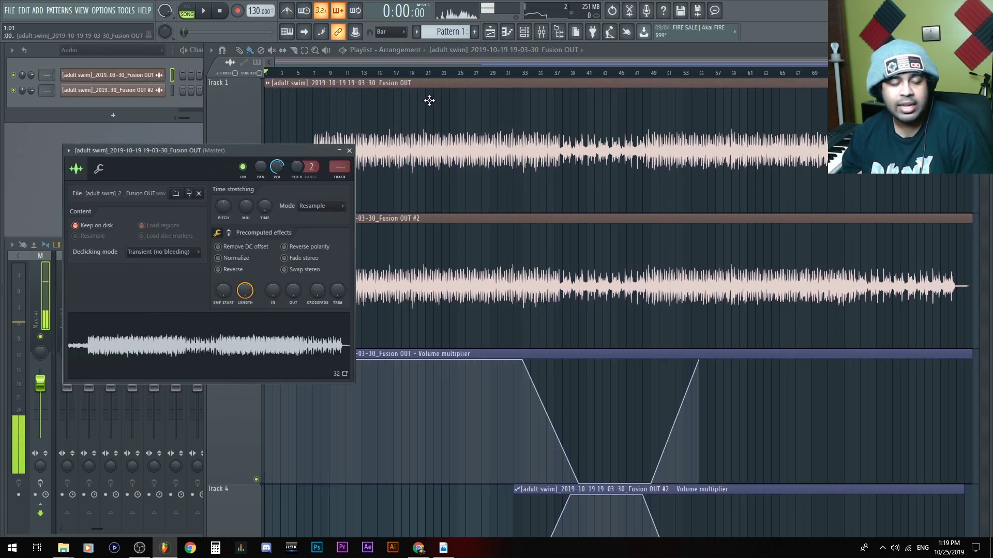
left_click_drag(310, 151, 322, 143)
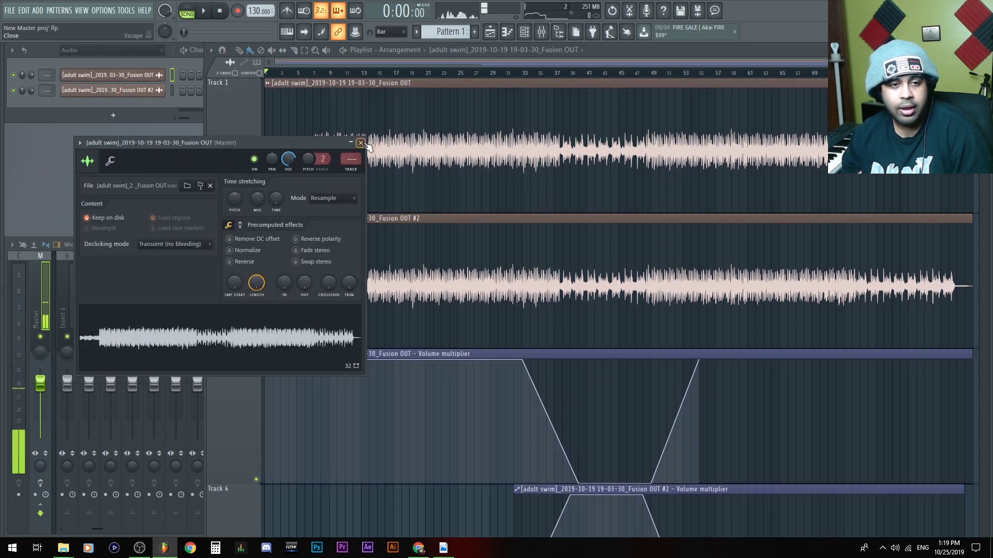
left_click(361, 143)
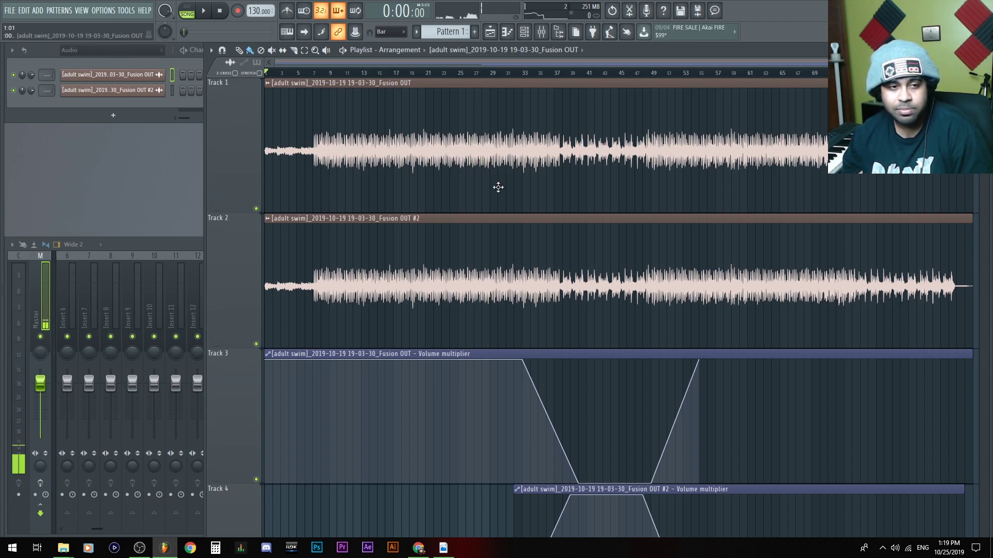
Try a taller height for playlist track 1, and reset its size to match track 2
left_click_drag(235, 214, 225, 350)
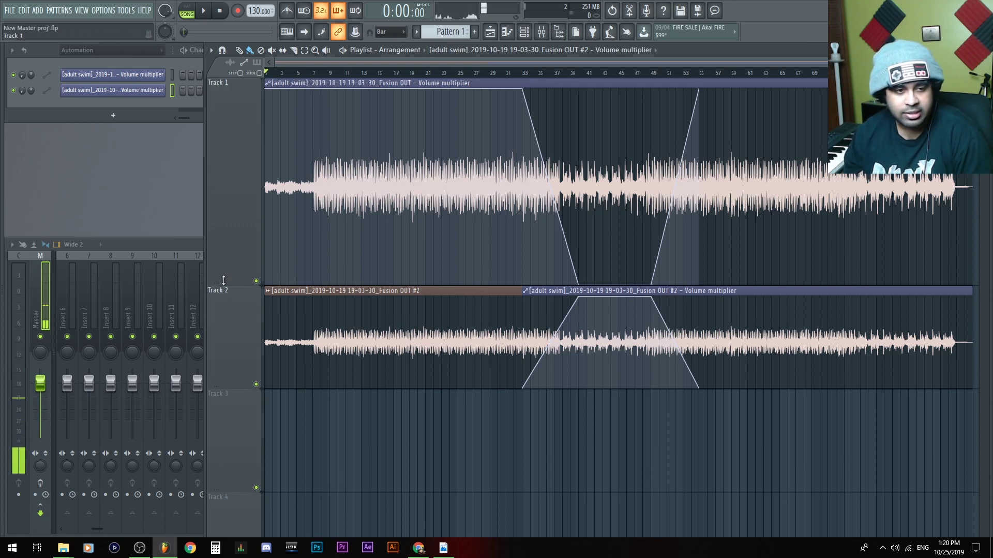
right_click(223, 79)
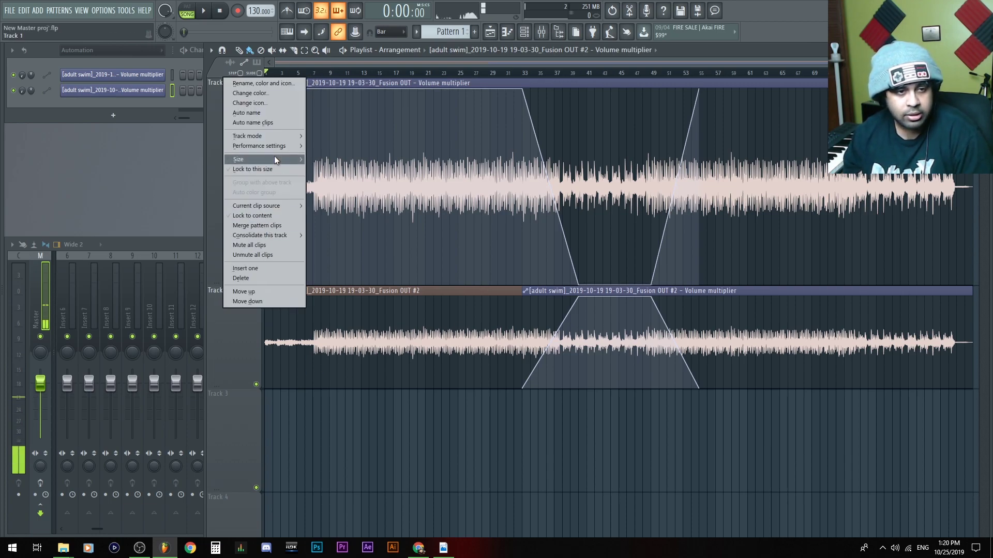
mouse_move(274, 159)
left_click(321, 181)
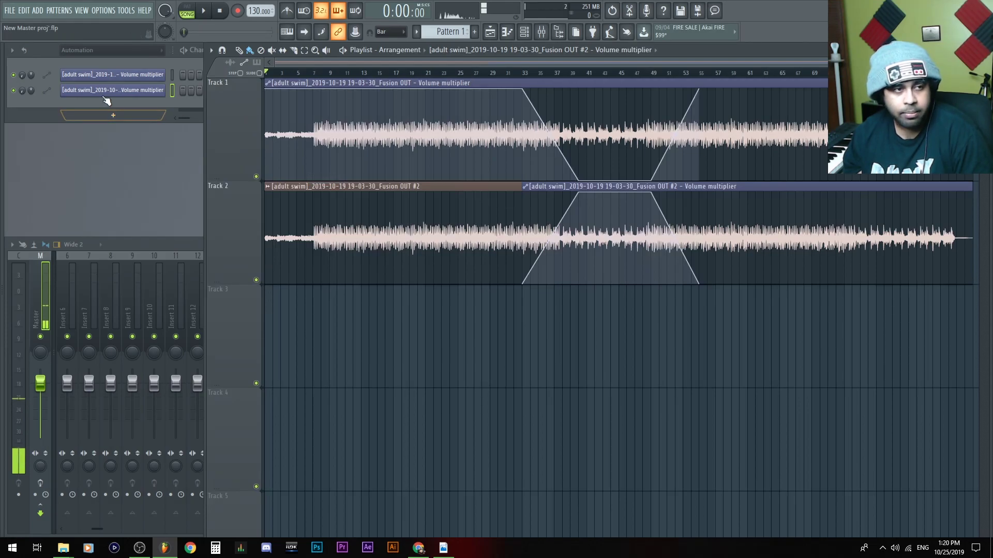
Show the audio channels in the channel rack, and bring the Fusion OUT audio clip on track 1 in front of its automation
left_click(89, 50)
left_click(73, 79)
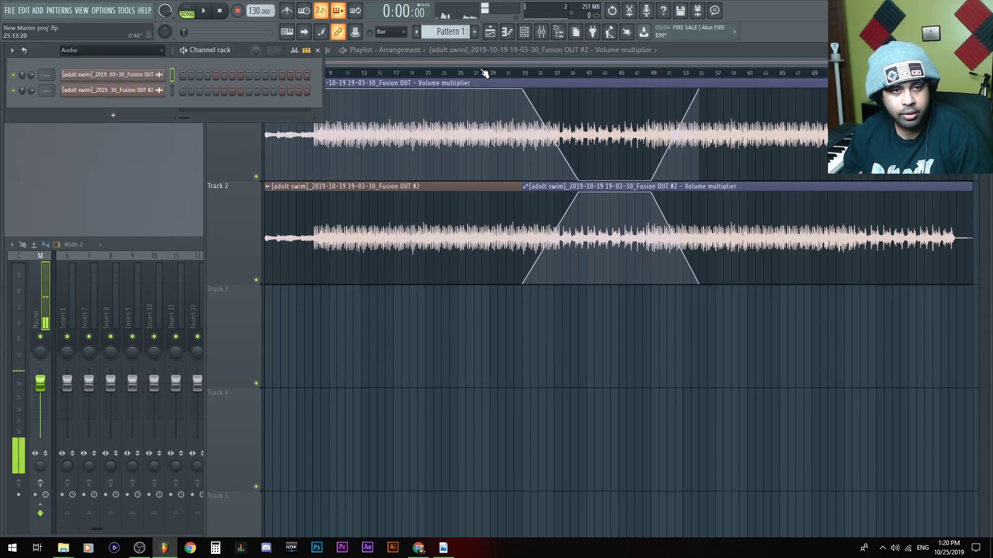
left_click(317, 195)
left_click(385, 85)
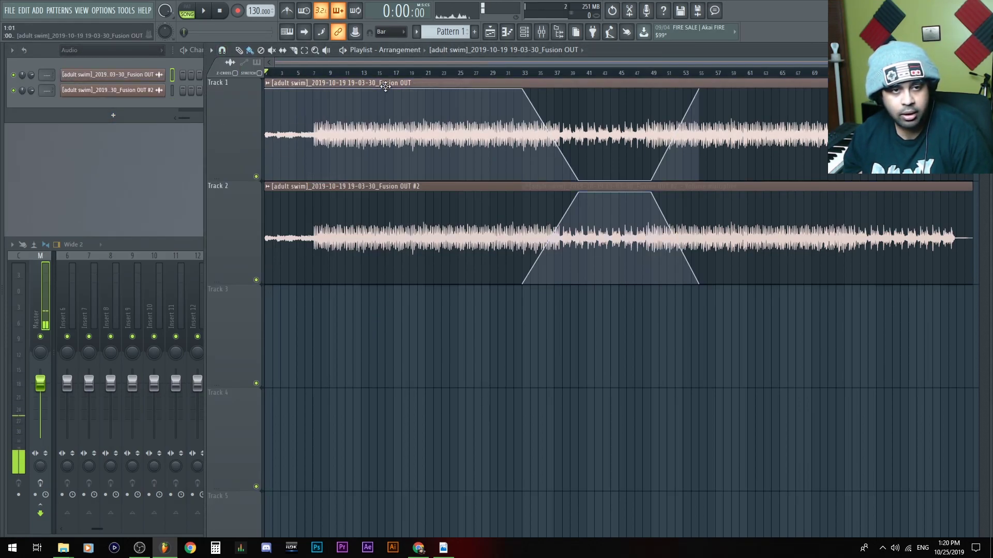
Open the channel settings of track 1's Fusion OUT clip, undo the last volume changes, and close the settings
double_click(385, 86)
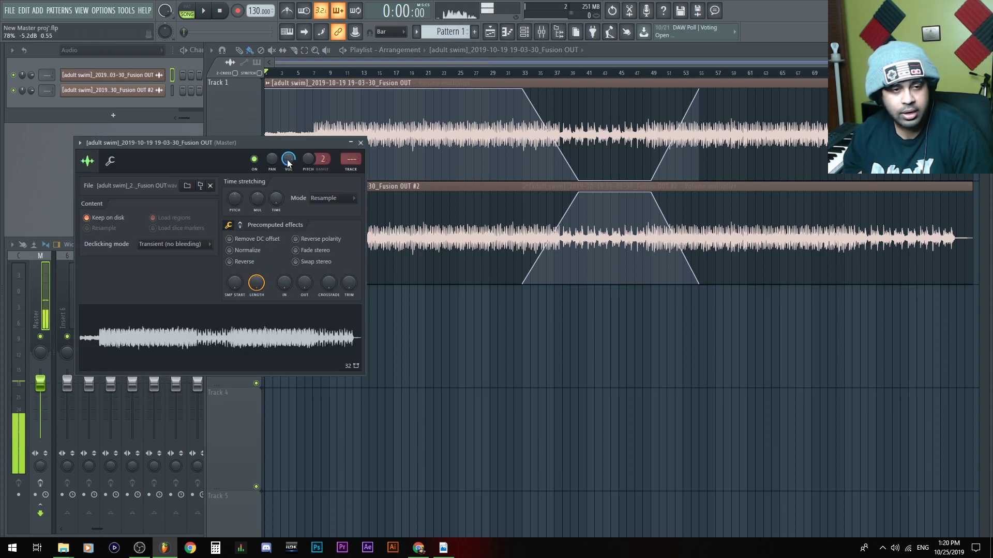
key("ctrl+z")
key("ctrl+z")
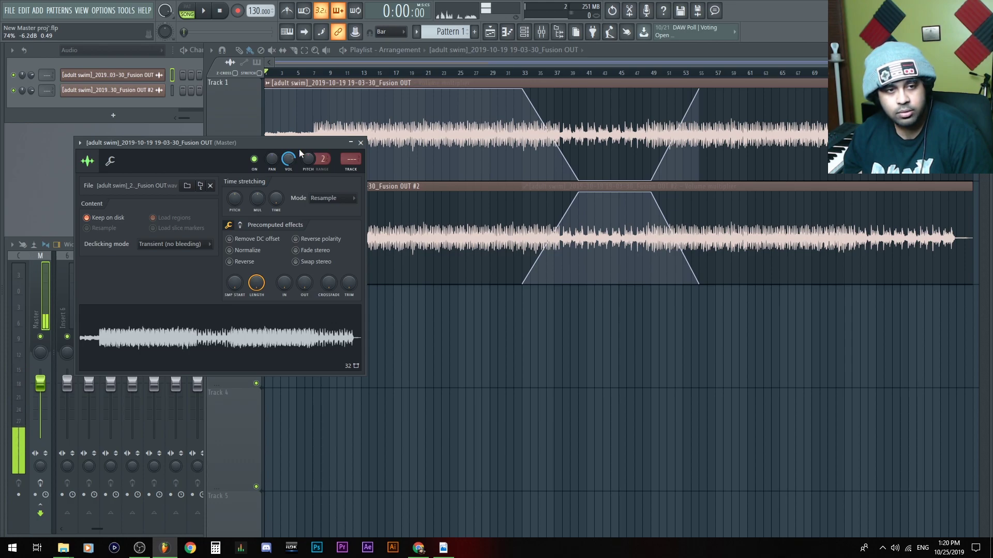
left_click(360, 143)
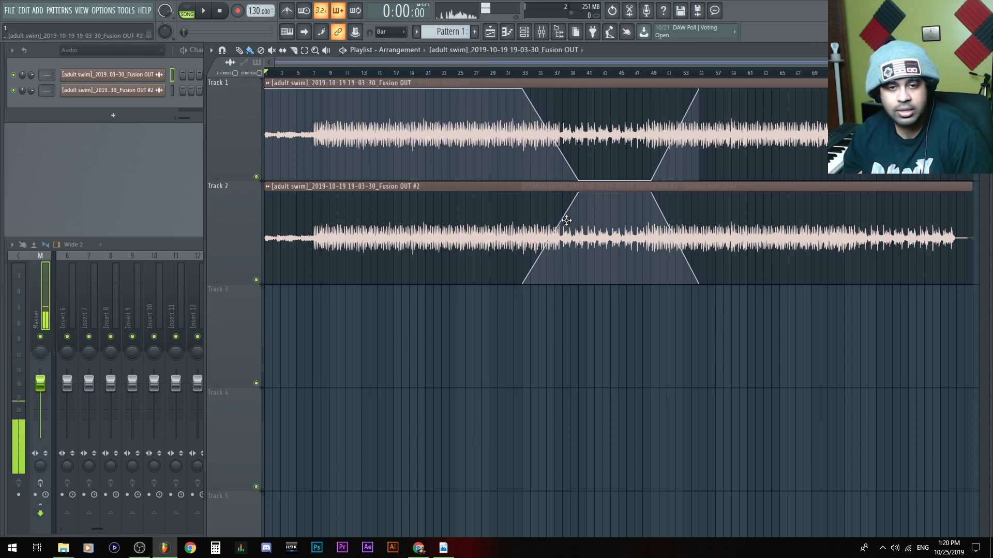
Place the playhead at about bar 31, just before the volume crossfade, and select the Master mixer track
scroll(574, 165, "up", 3)
scroll(569, 222, "up", 2)
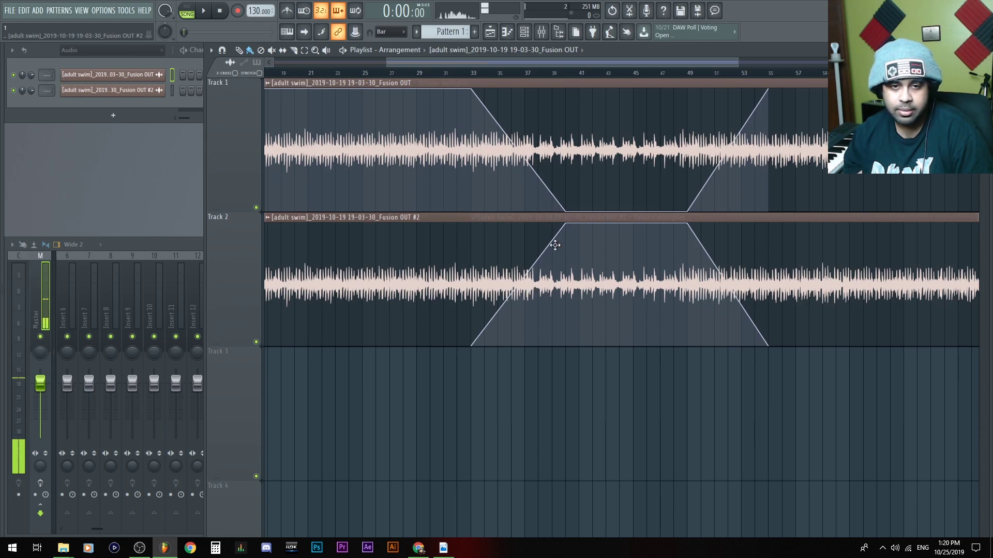
left_click(457, 73)
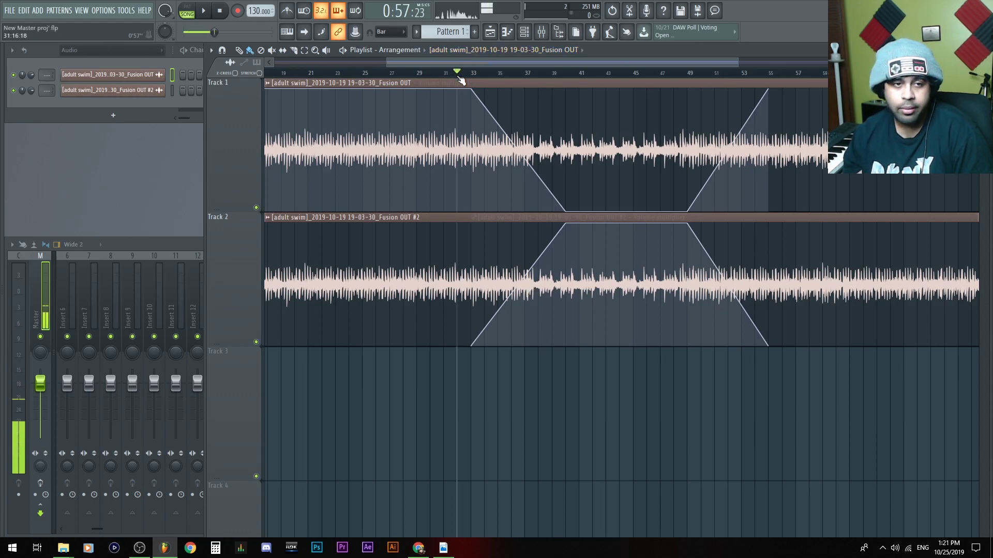
left_click(41, 299)
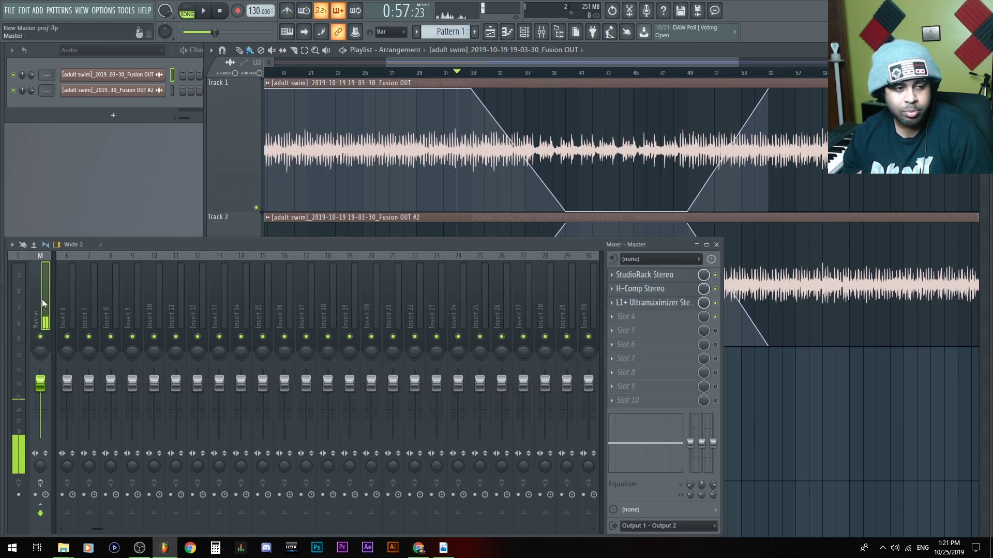
left_click(44, 485)
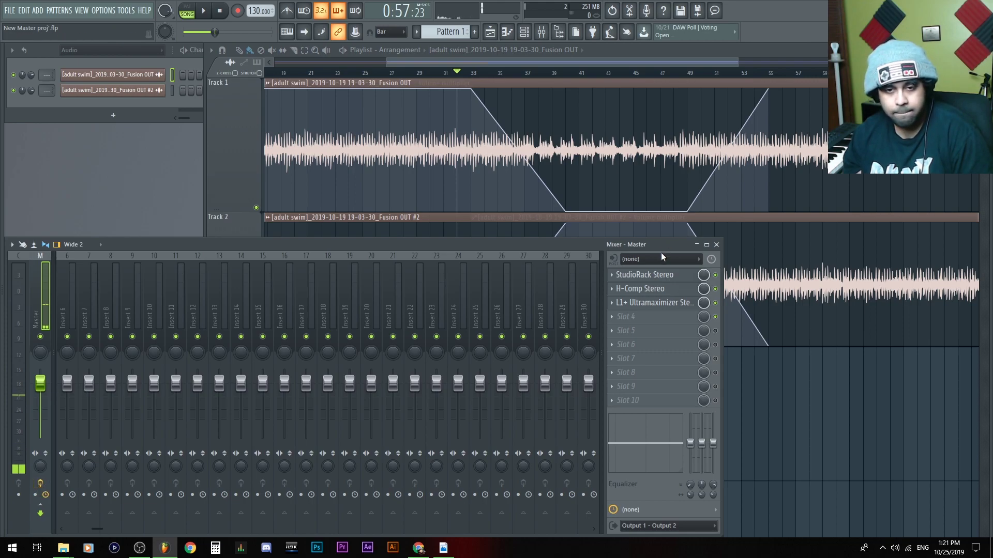
Mute the Insert 4 mixer track, and play the playlist through the volume crossfade
scroll(71, 304, "down", 5)
left_click(132, 300)
left_click(132, 337)
left_click(749, 394)
key("space")
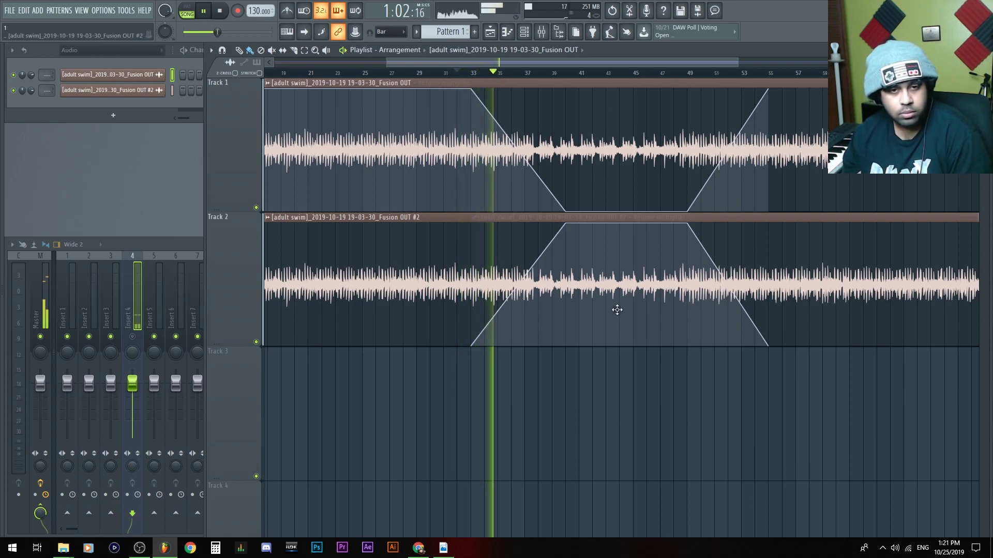
Inspect the channel settings of track 2's Fusion OUT #2 clip, and examine the crossfade between bars 33 and 40 up close
double_click(417, 217)
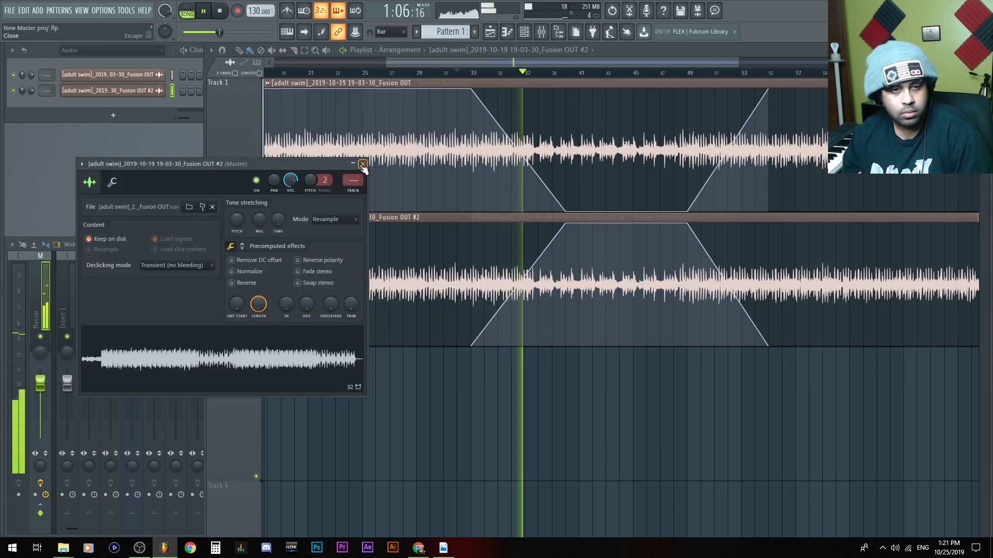
left_click(350, 180)
scroll(478, 144, "up", 5)
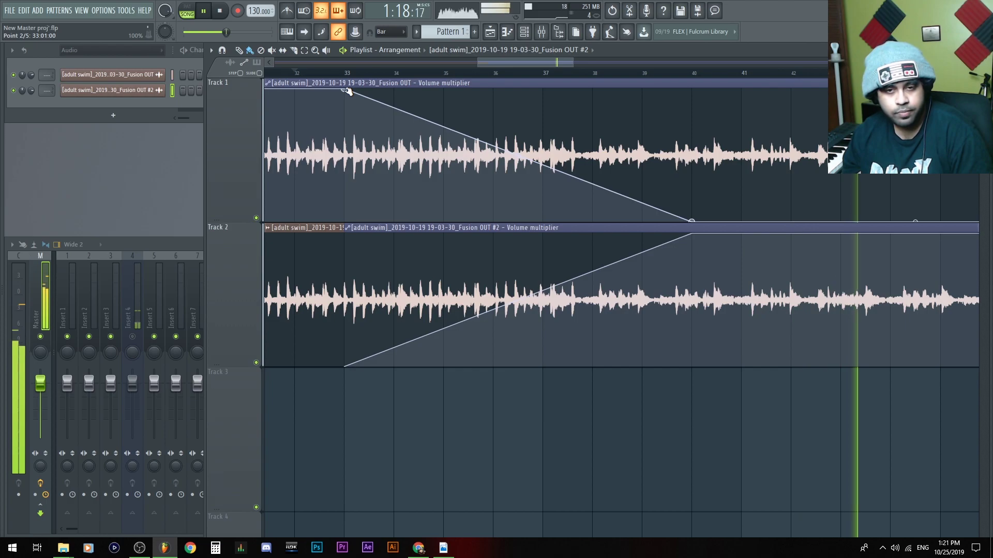
Stop playback and bring up the mixer with the Master track's effect slots
key("space")
key("F9")
key("F9")
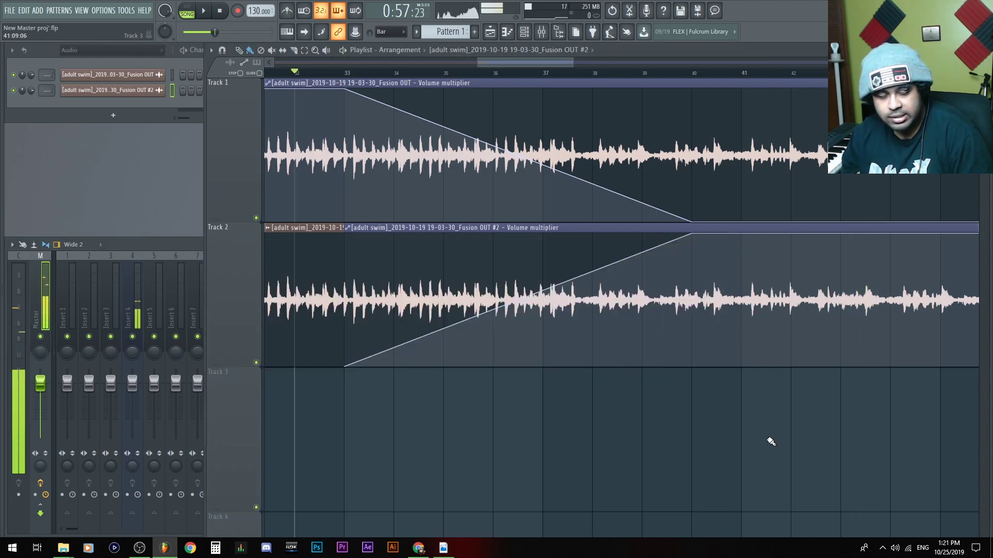
key("F9")
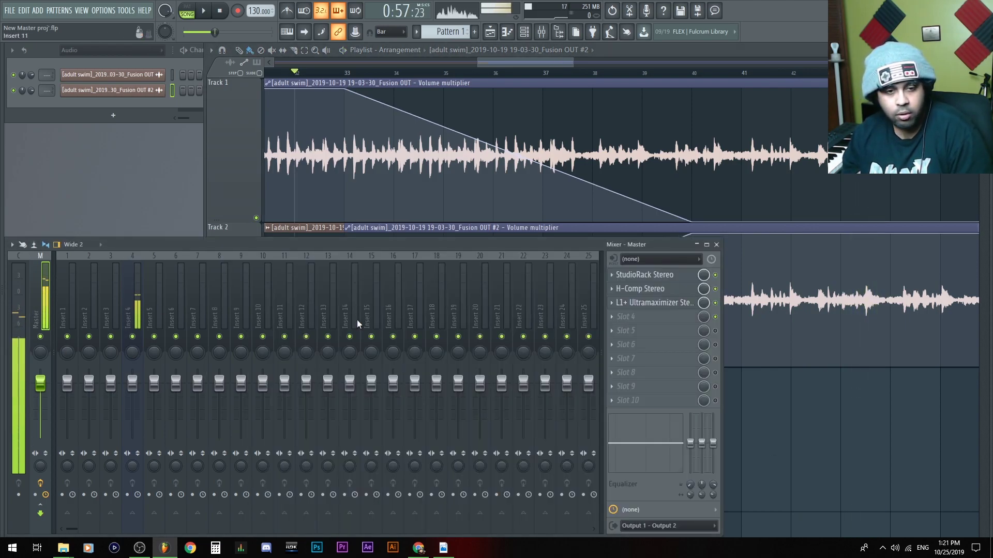
Leave the mixer and return to the full playlist view of both Fusion OUT tracks
left_click(649, 258)
left_click(634, 246)
key("F9")
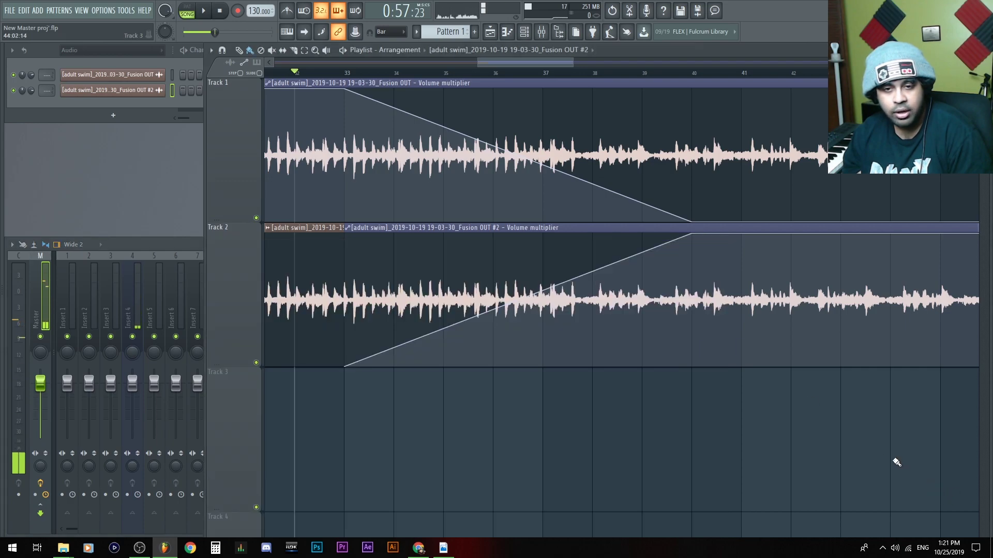
Move the start of the volume crossfade on tracks 1 and 2 to bar 35, and position playback there
scroll(471, 313, "down", 3)
scroll(471, 313, "down", 2)
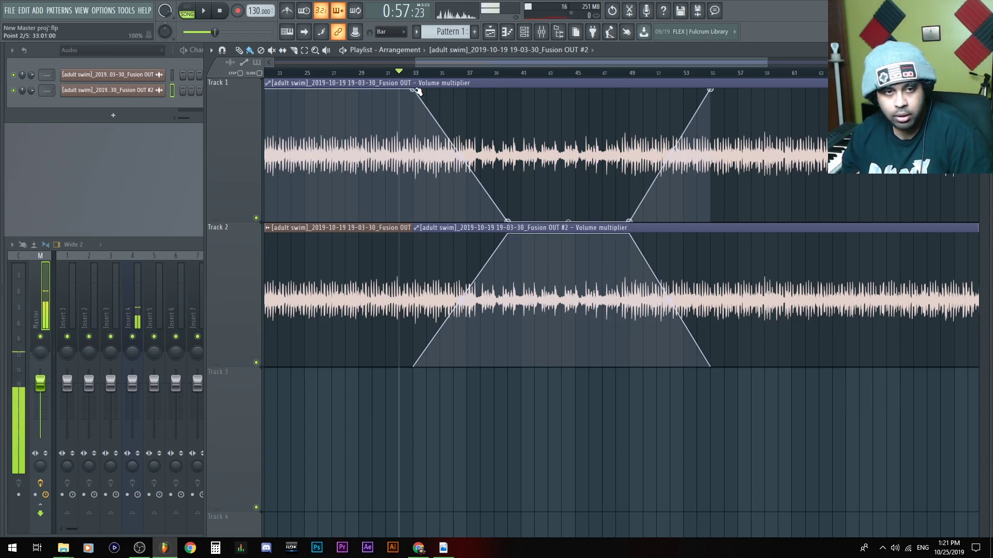
left_click_drag(414, 89, 440, 74)
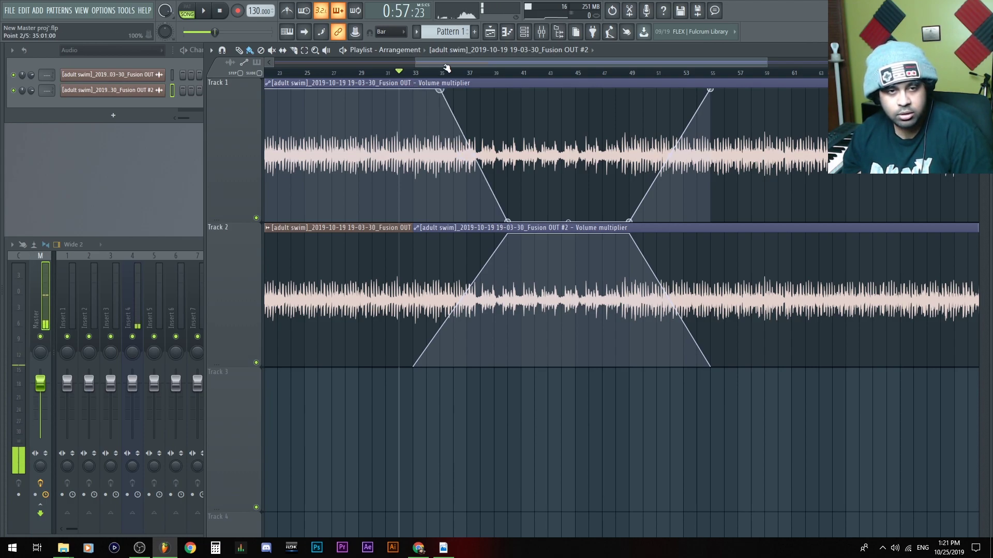
left_click(446, 68)
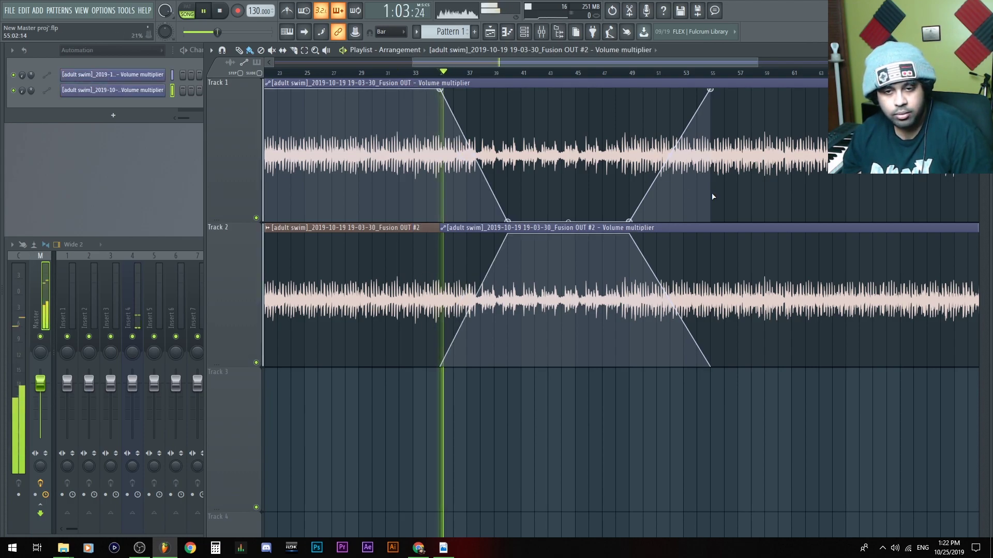
Pull the final volume automation points on tracks 2 and 1 back to bar 53
scroll(690, 186, "up", 3)
left_click_drag(758, 366, 683, 367)
left_click_drag(760, 90, 678, 64)
scroll(676, 394, "down", 3)
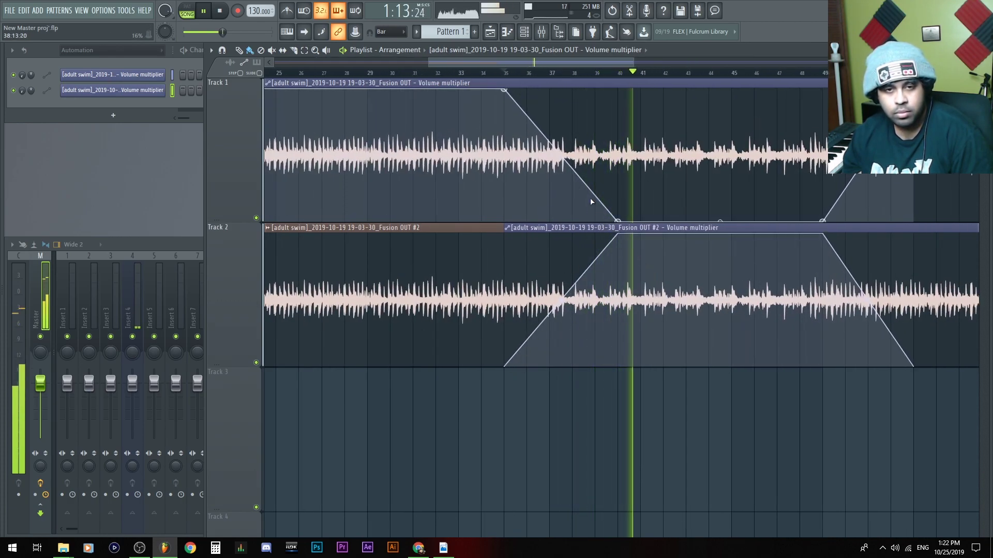
Stop playback and shorten track 1's volume fade-out so its lowest point falls at bar 38
scroll(456, 146, "left", 2)
scroll(456, 146, "down", 3)
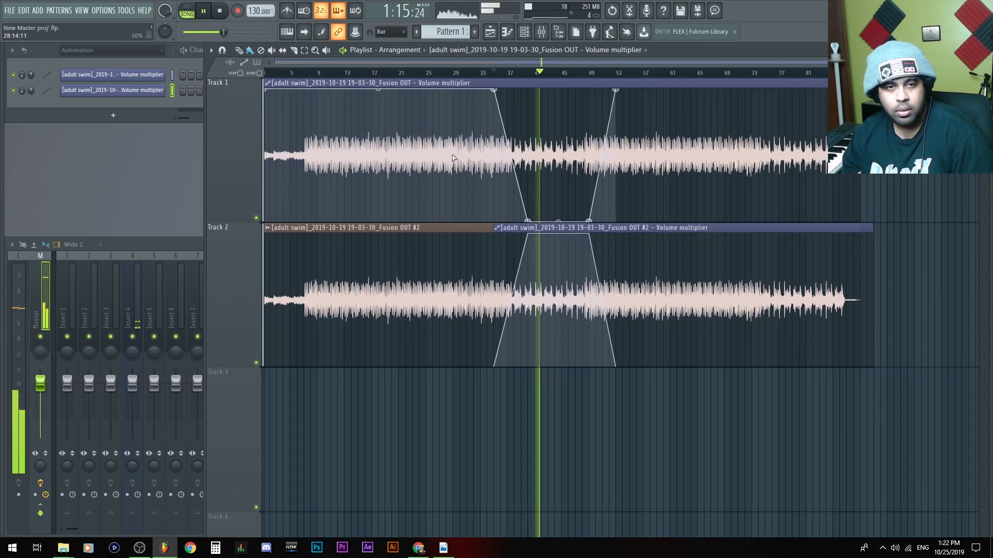
key("space")
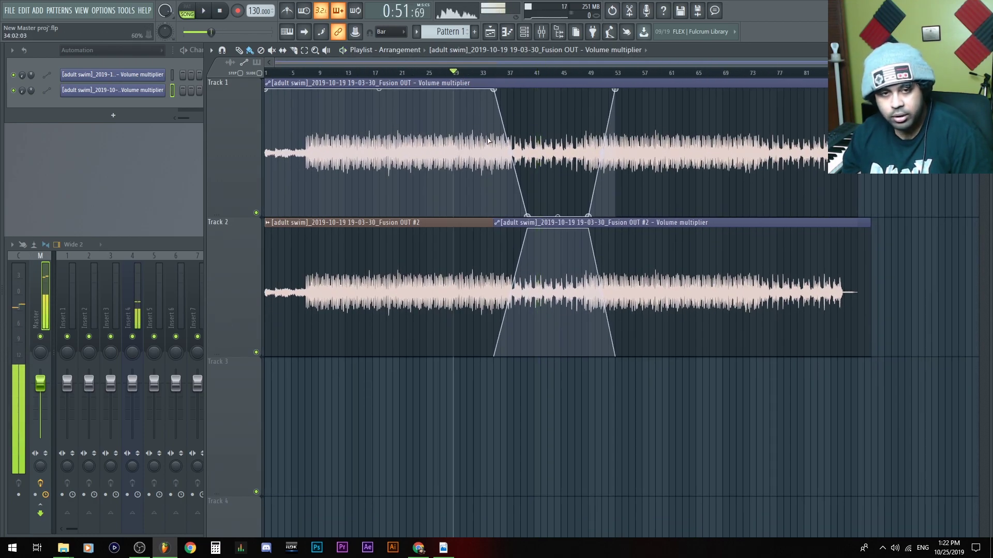
scroll(488, 143, "up", 3)
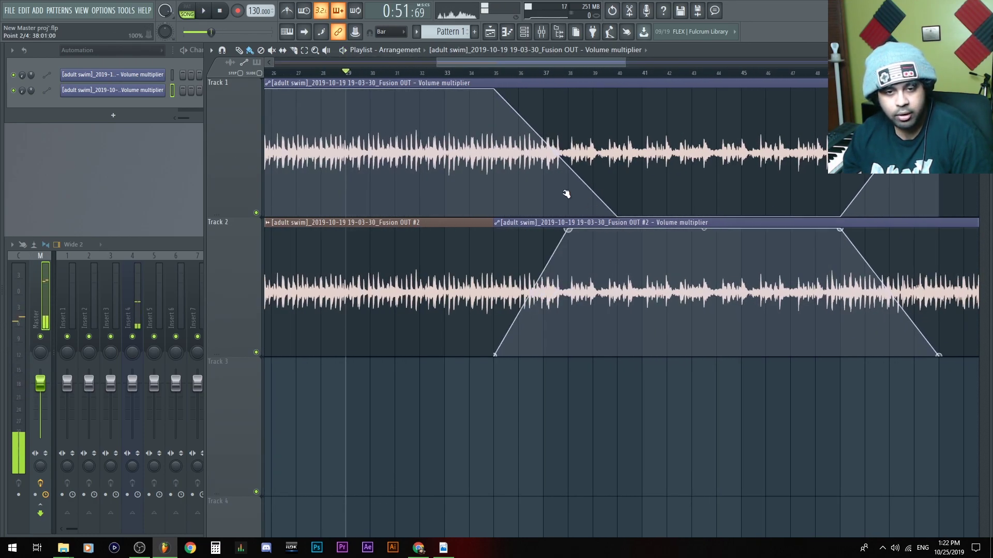
left_click_drag(617, 215, 572, 215)
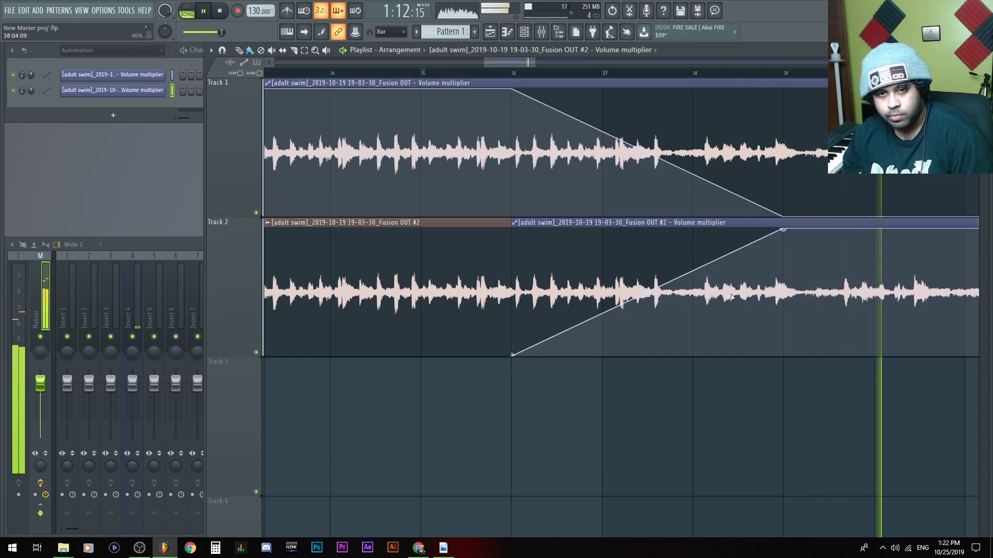
Stop playback and shift the volume automation clips on tracks 2 and 1 so the crossfade starts at bar 37
scroll(581, 343, "down", 3)
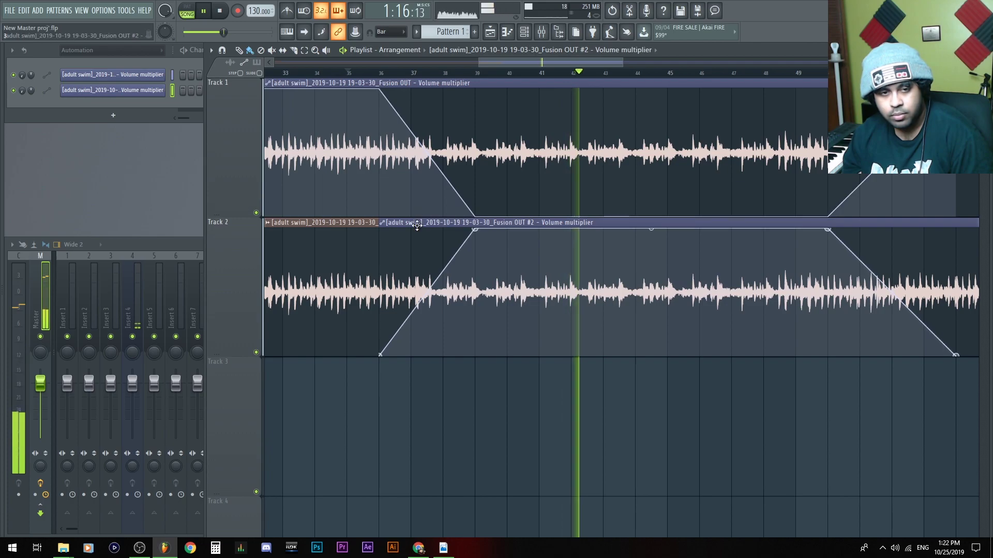
key("space")
left_click_drag(478, 222, 432, 222)
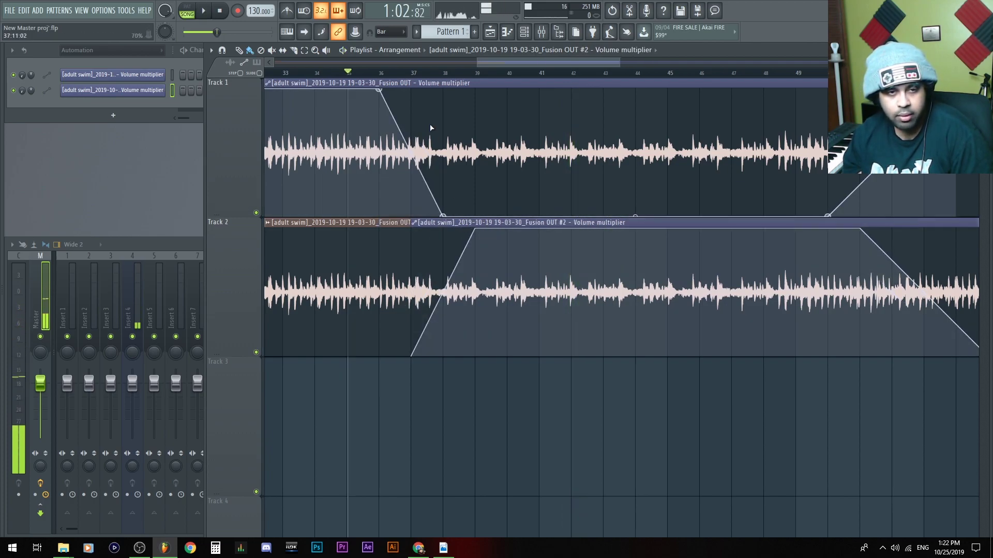
left_click_drag(428, 87, 459, 87)
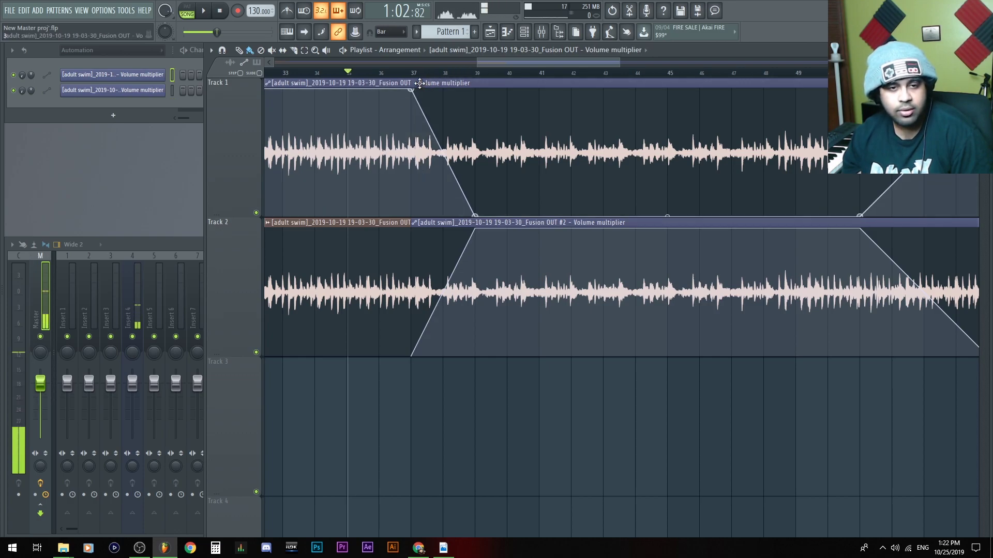
Move the end points of the second crossfade on both tracks to bar 53, and check the resulting shape across the arrangement
scroll(530, 355, "down", 8)
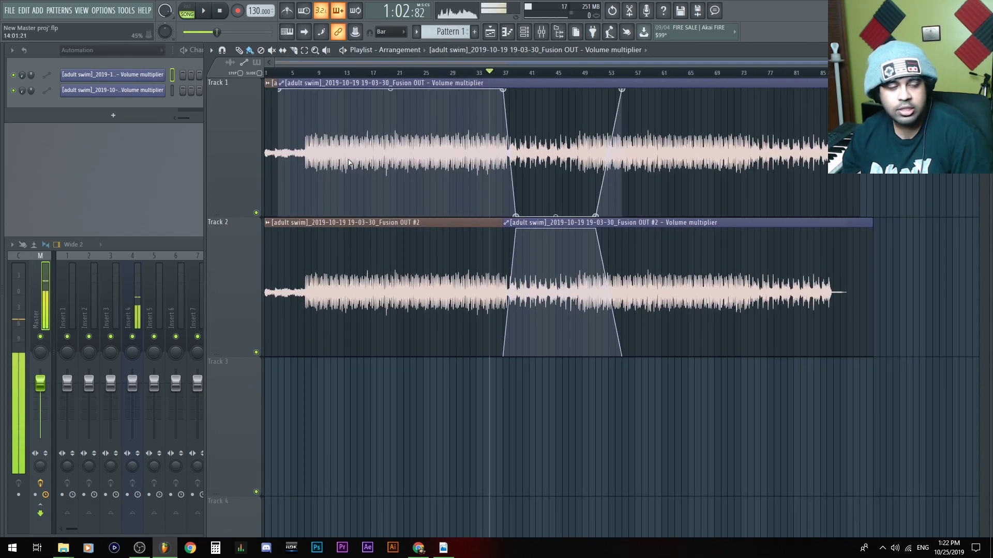
scroll(444, 246, "down", 3)
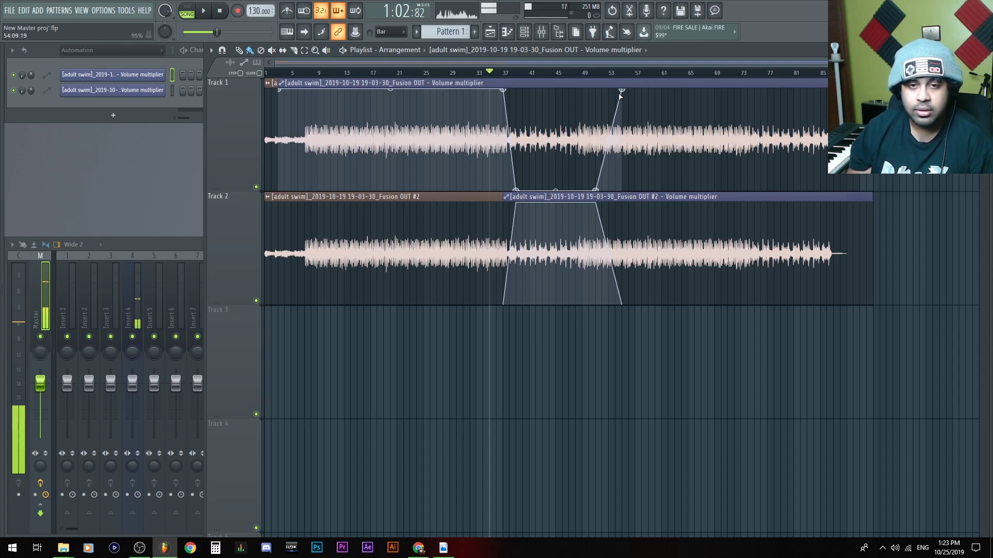
left_click_drag(623, 92, 608, 90)
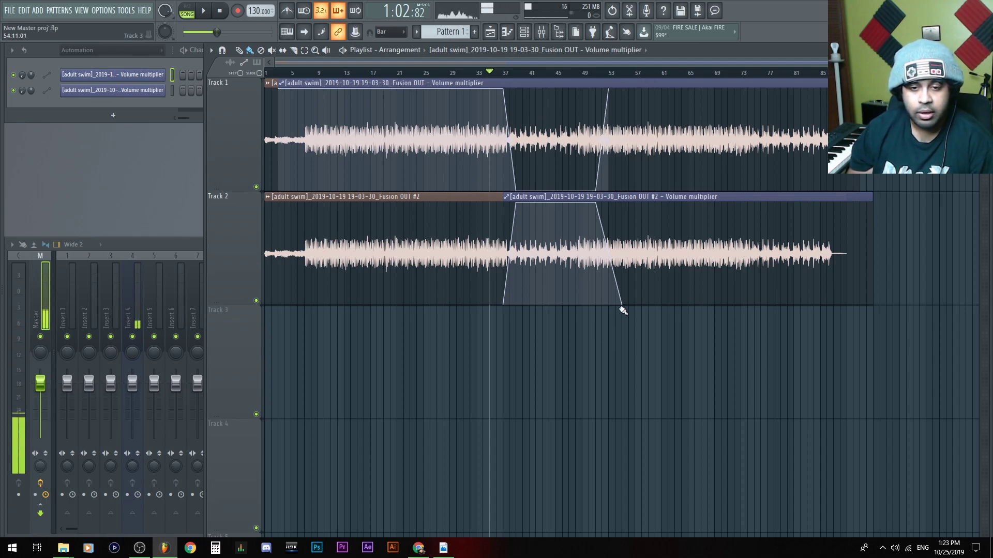
left_click_drag(622, 308, 607, 335)
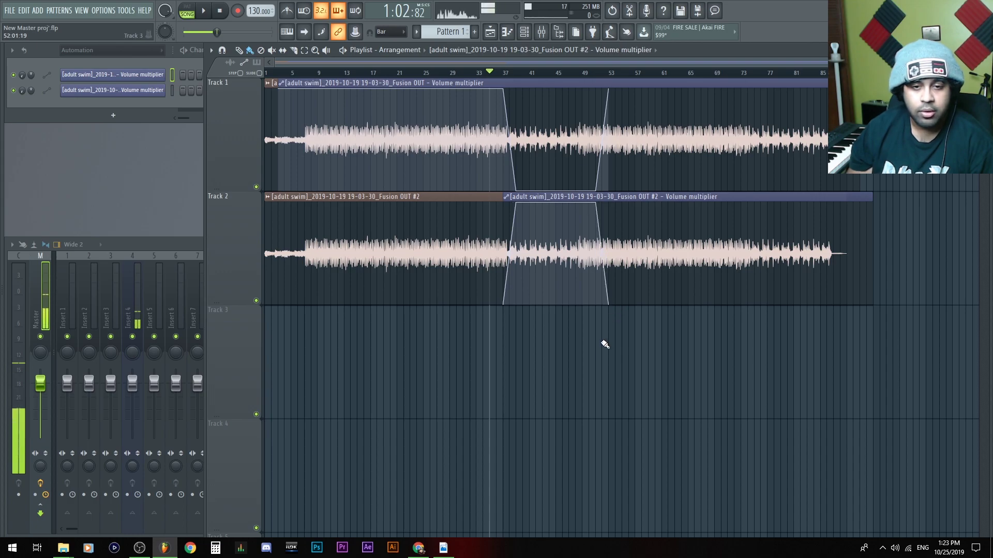
scroll(585, 246, "up", 5)
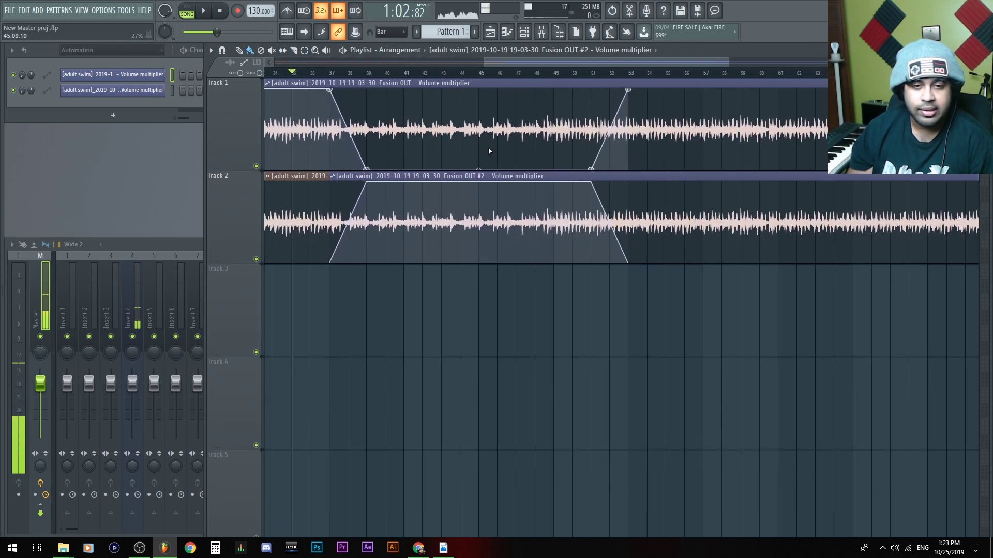
scroll(585, 262, "down", 4)
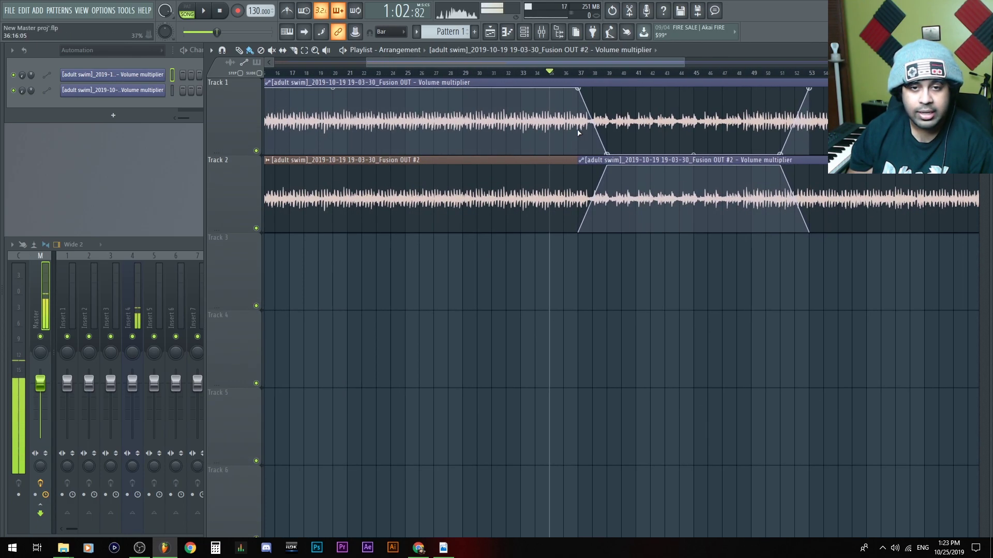
scroll(509, 122, "down", 4)
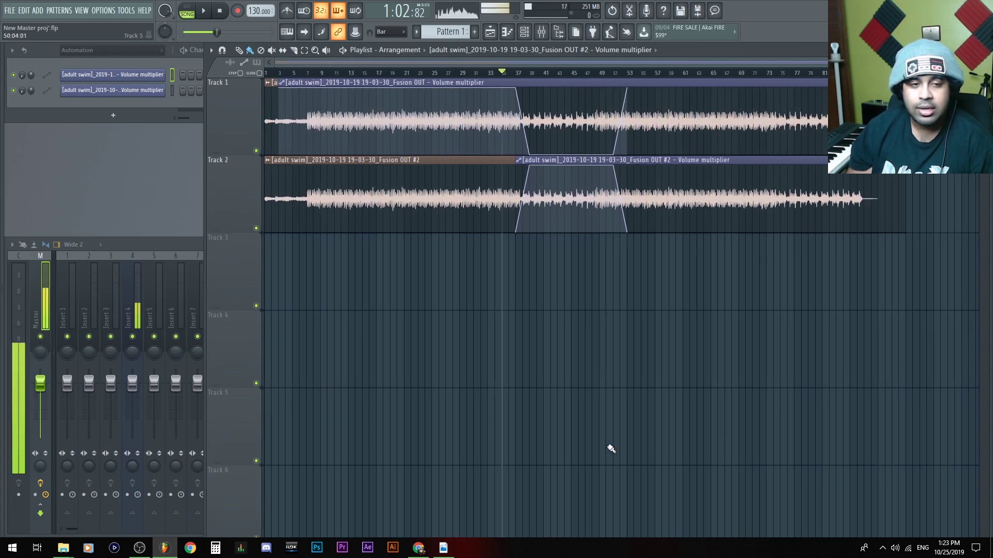